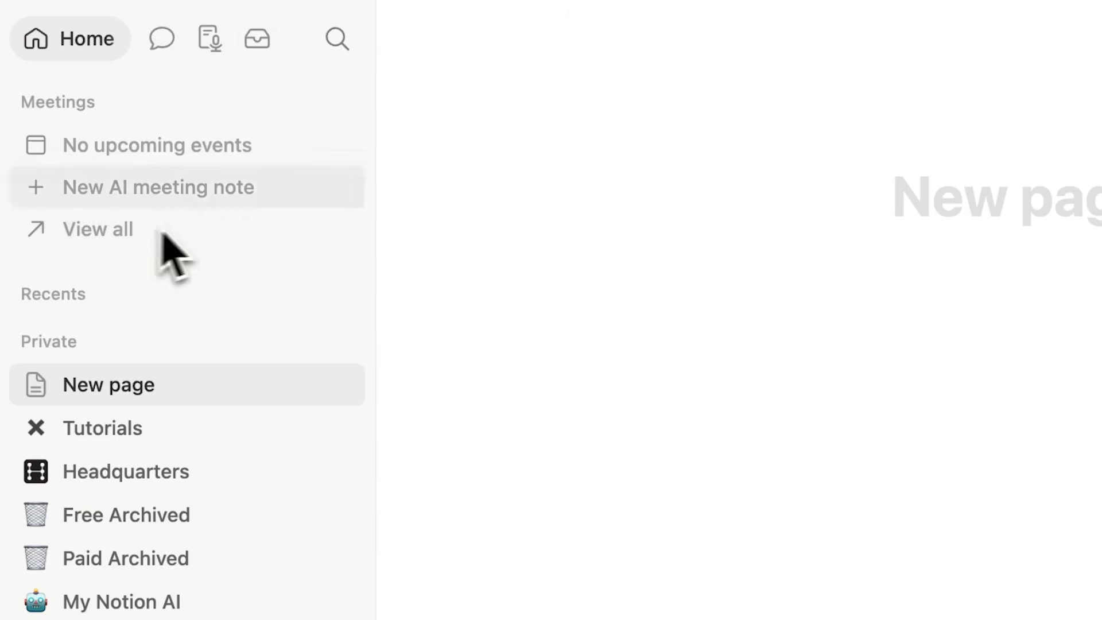
scroll(196, 229, "down", 8)
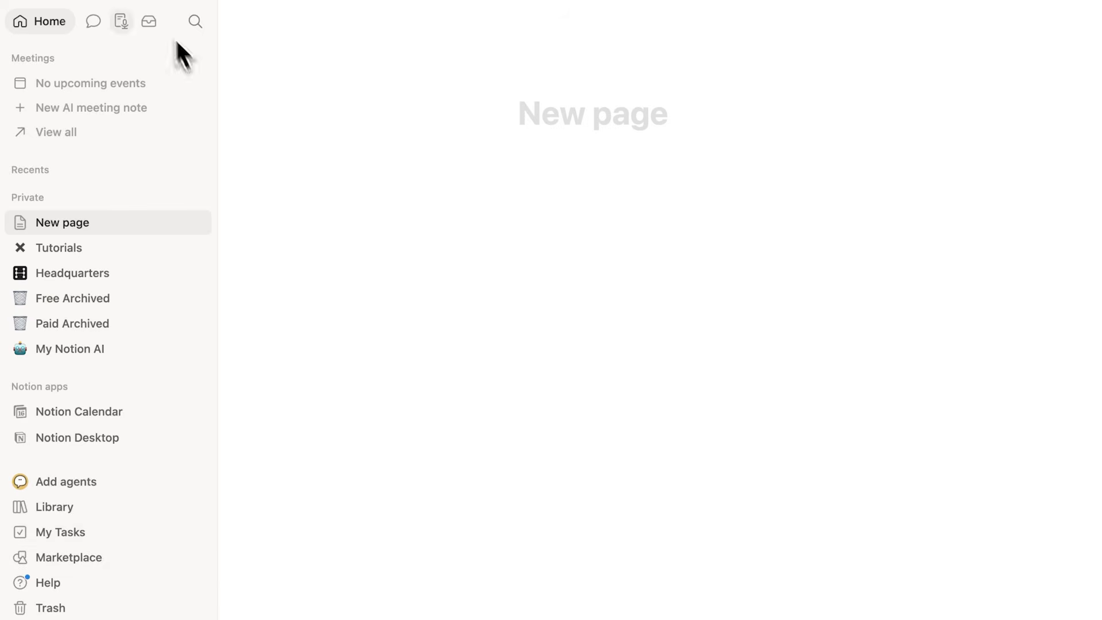
left_click(193, 6)
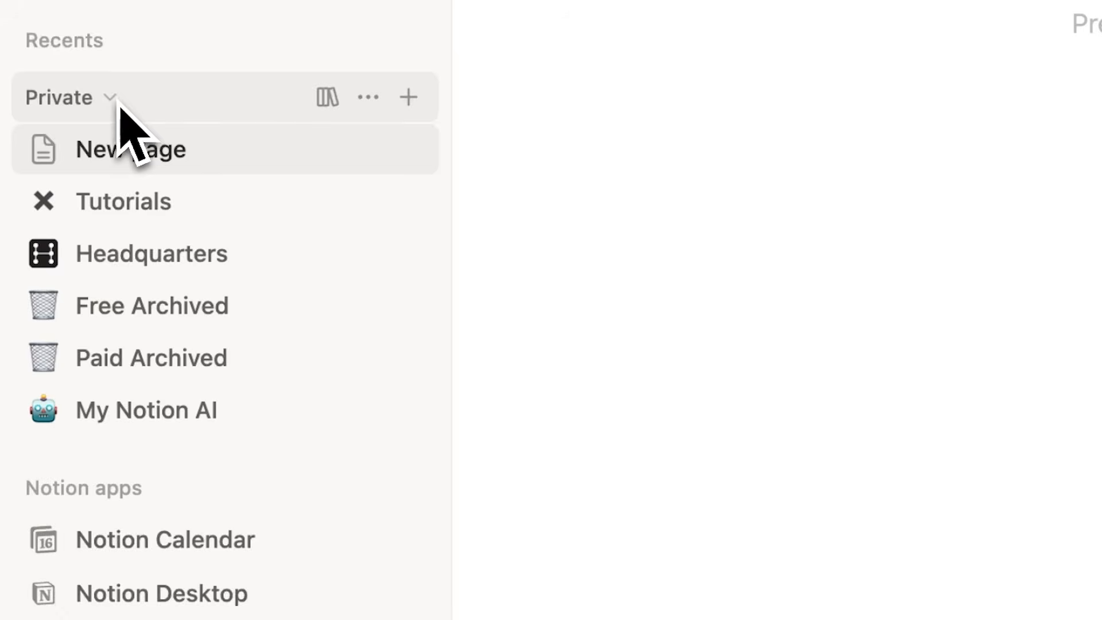
left_click(114, 100)
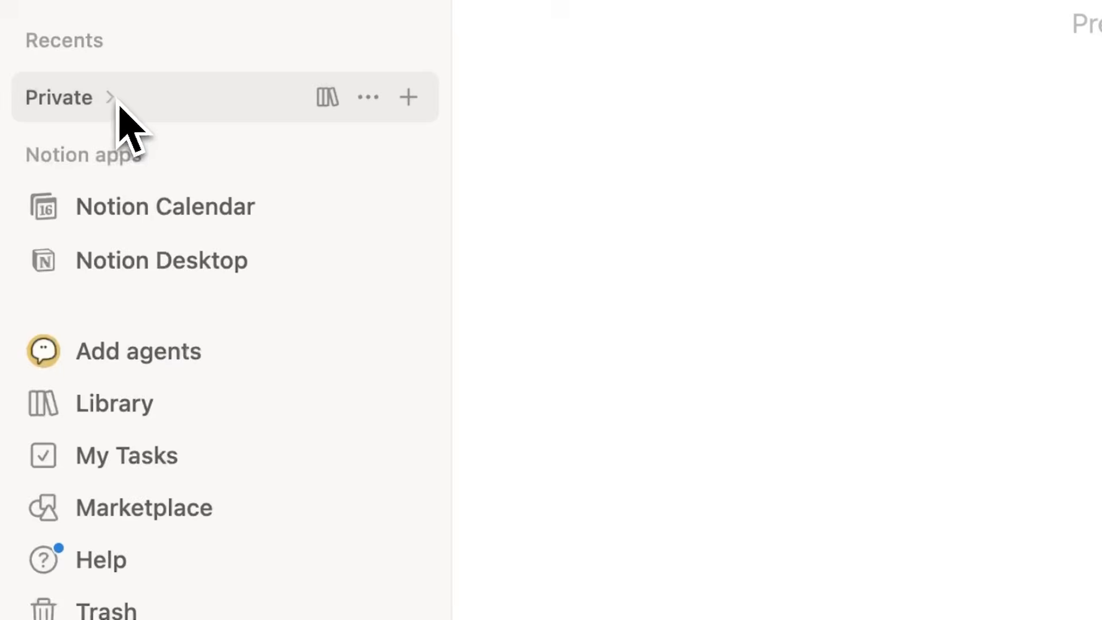
left_click(114, 100)
left_click(115, 101)
left_click(115, 99)
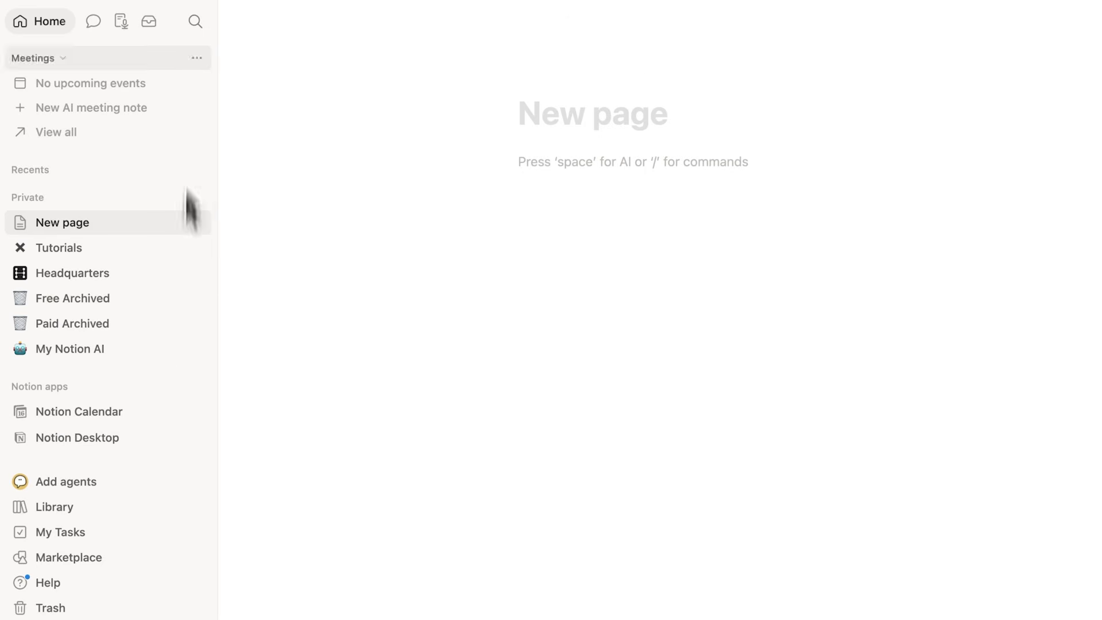
Step: Title the new page "Dashboard"
left_click(198, 17)
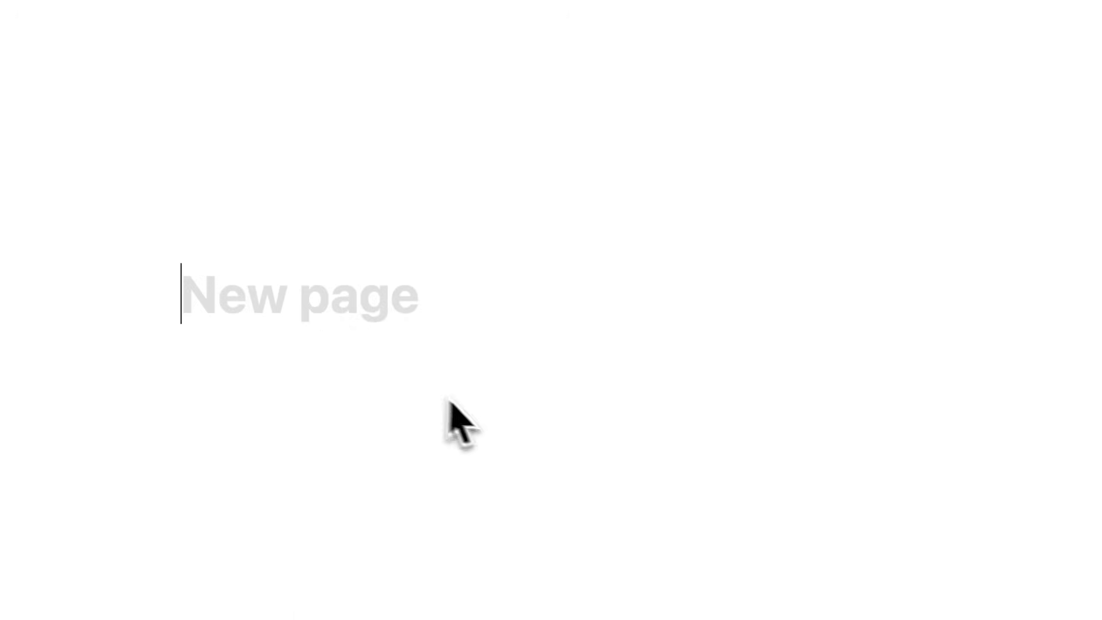
type("Dashboard")
key("super+a")
type("Journal")
key("super+a")
type("Dashb")
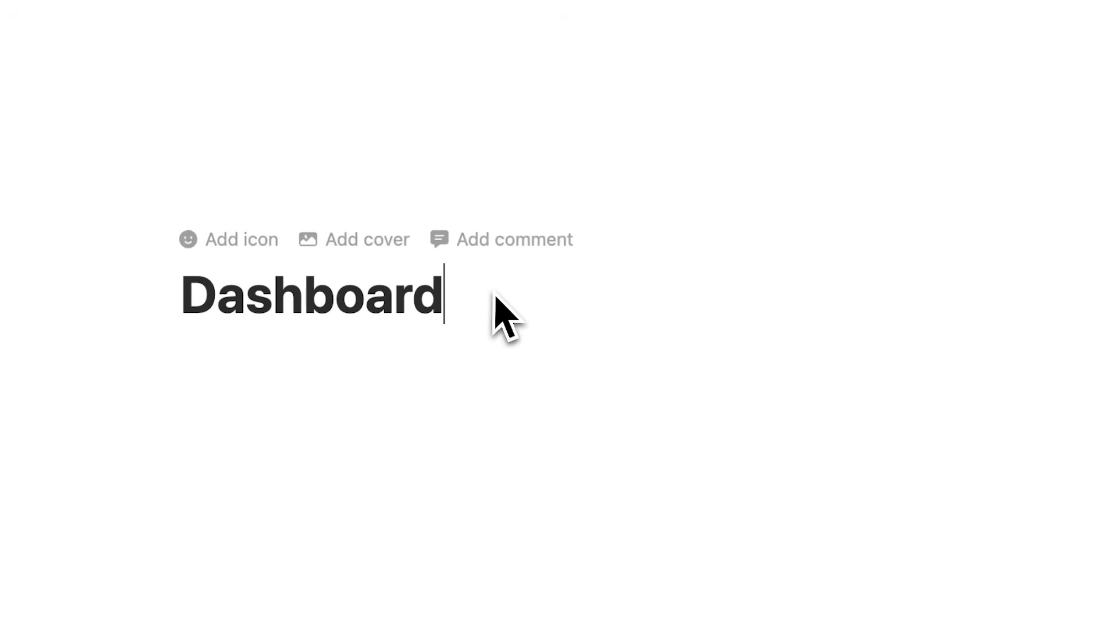
left_click_drag(300, 134, 477, 129)
left_click(479, 129)
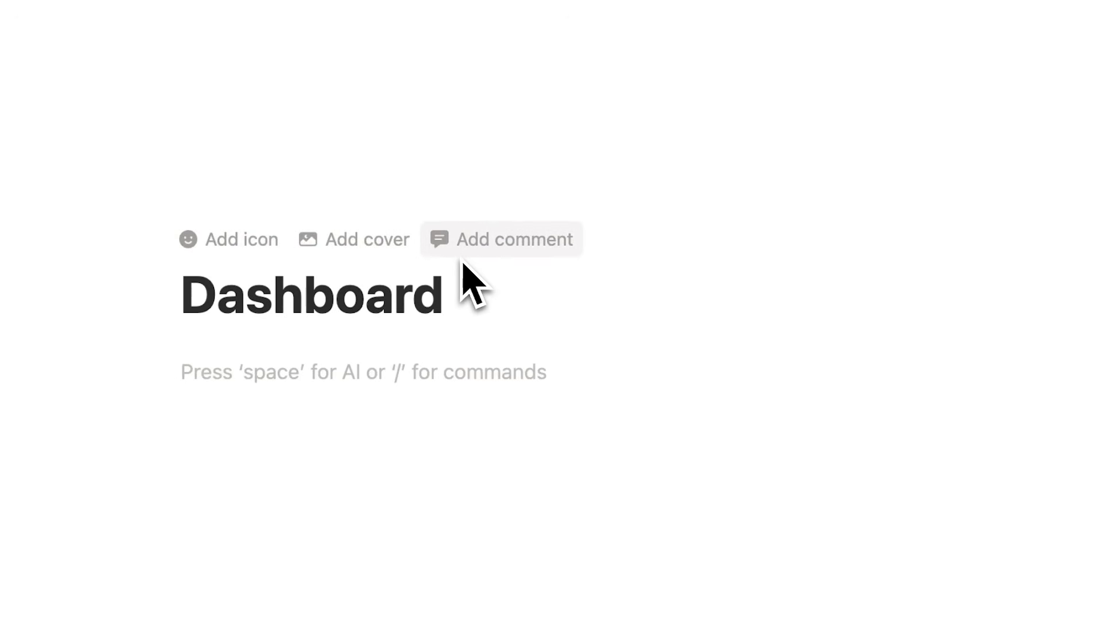
Step: Give the Dashboard page the dark folder icon from the built-in icon set instead of an emoji
left_click(264, 243)
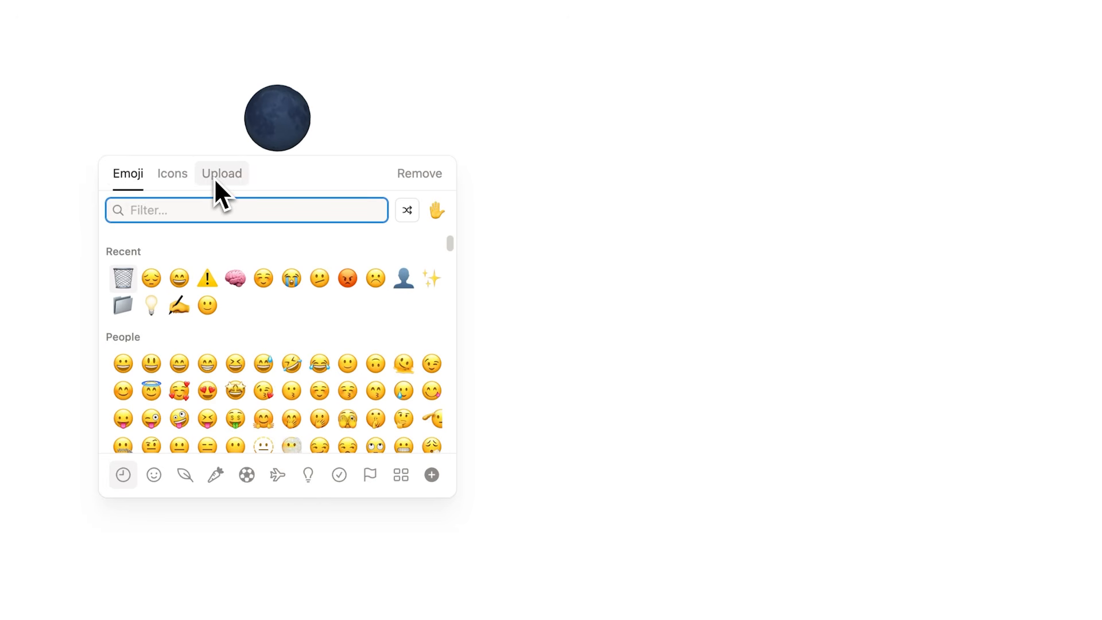
left_click(173, 174)
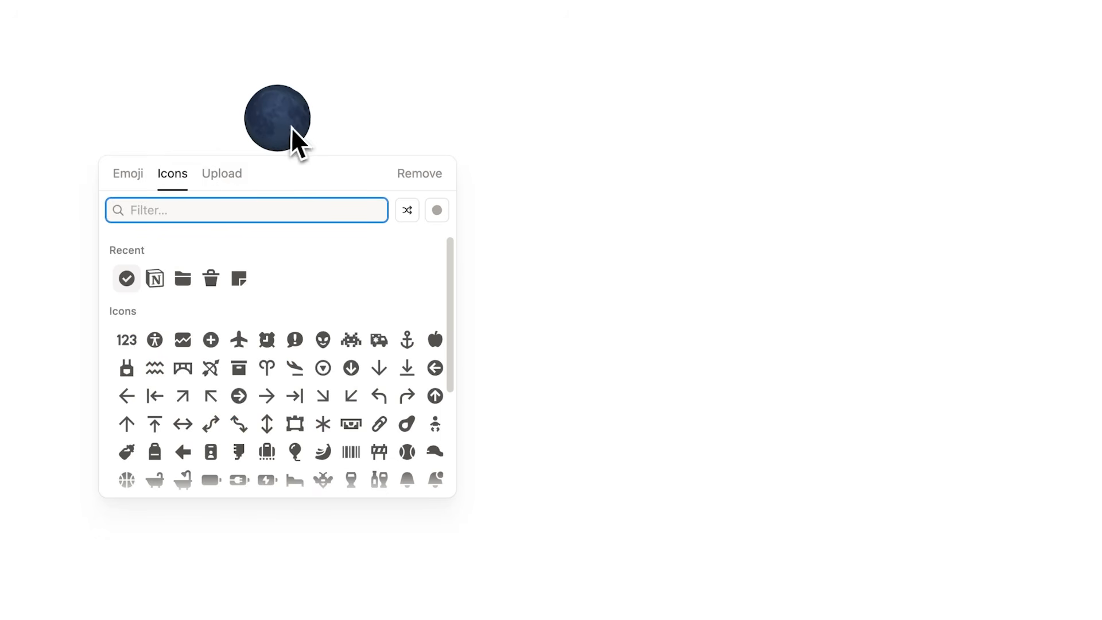
mouse_move(177, 280)
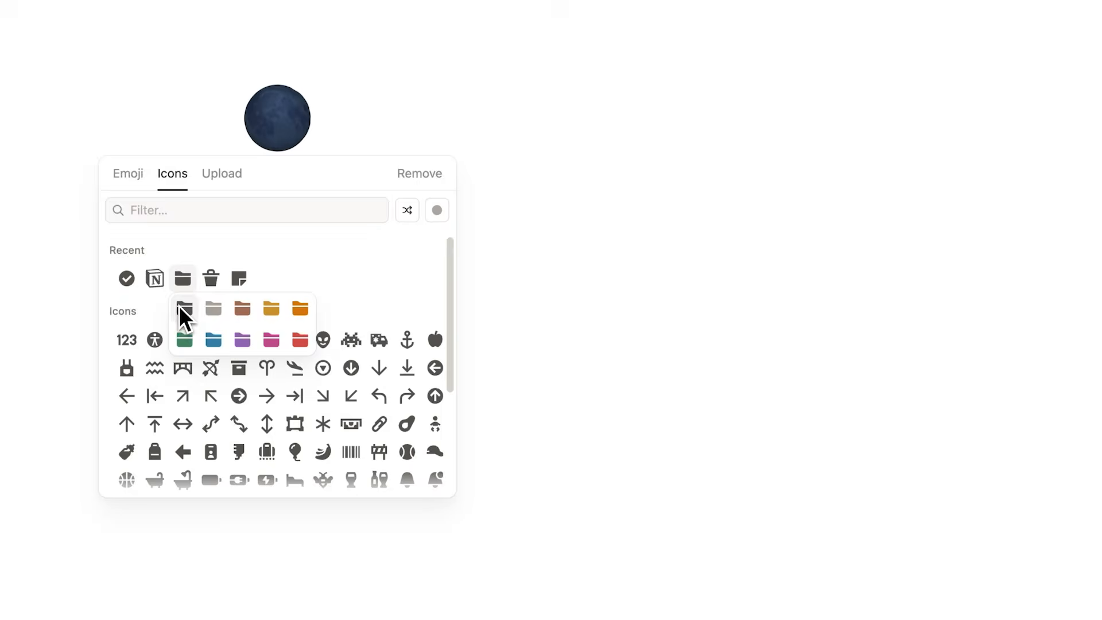
left_click(178, 305)
left_click(277, 138)
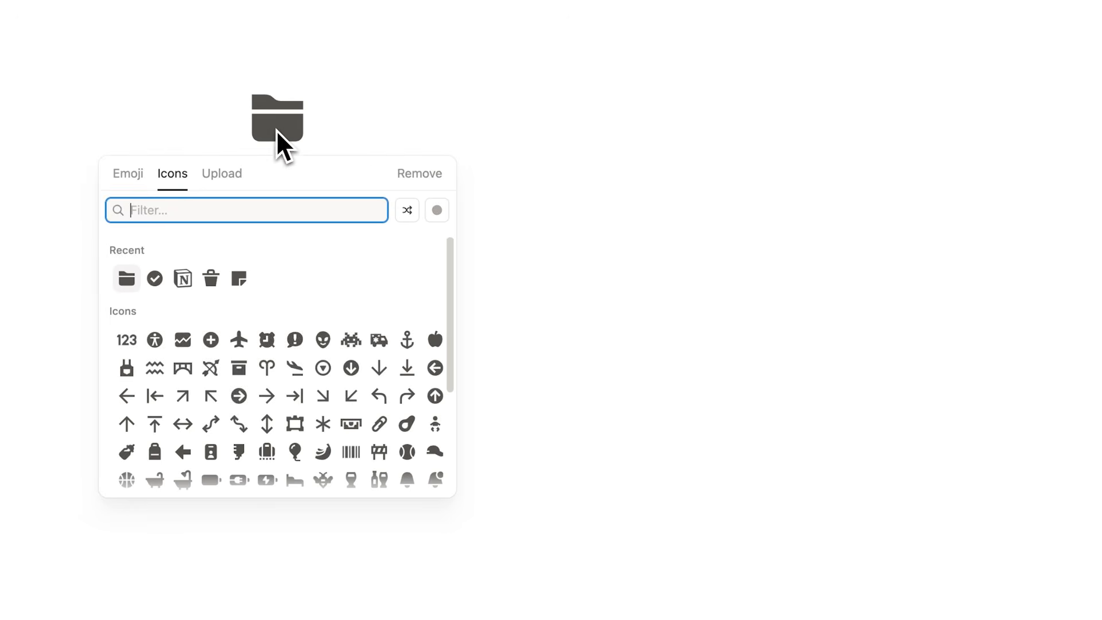
scroll(826, 358, "down", 8)
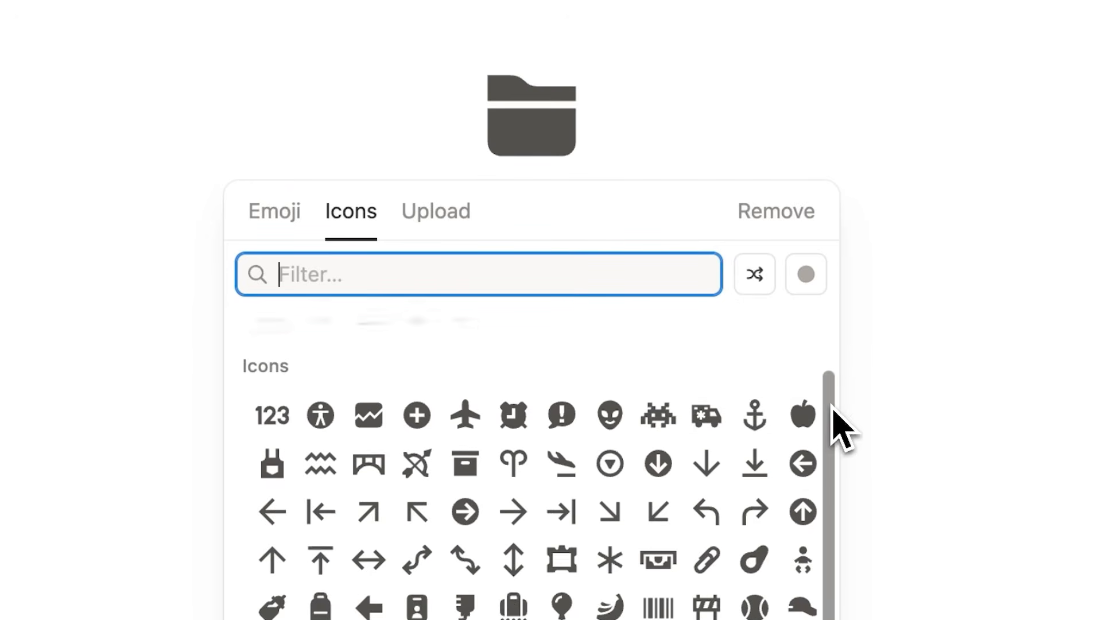
scroll(629, 401, "down", 10)
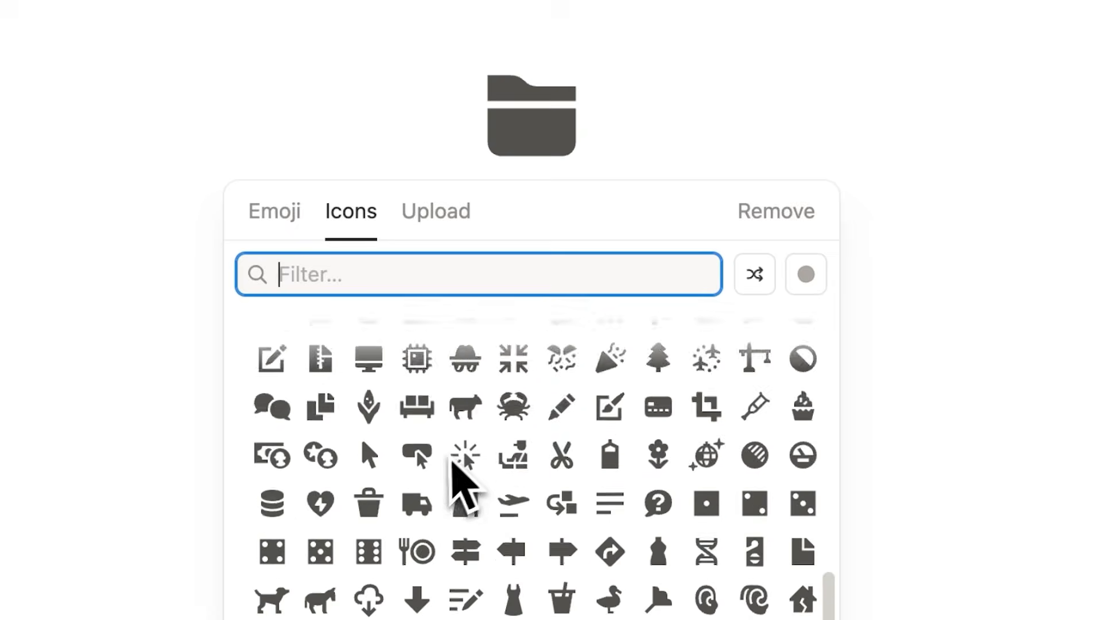
scroll(484, 445, "down", 10)
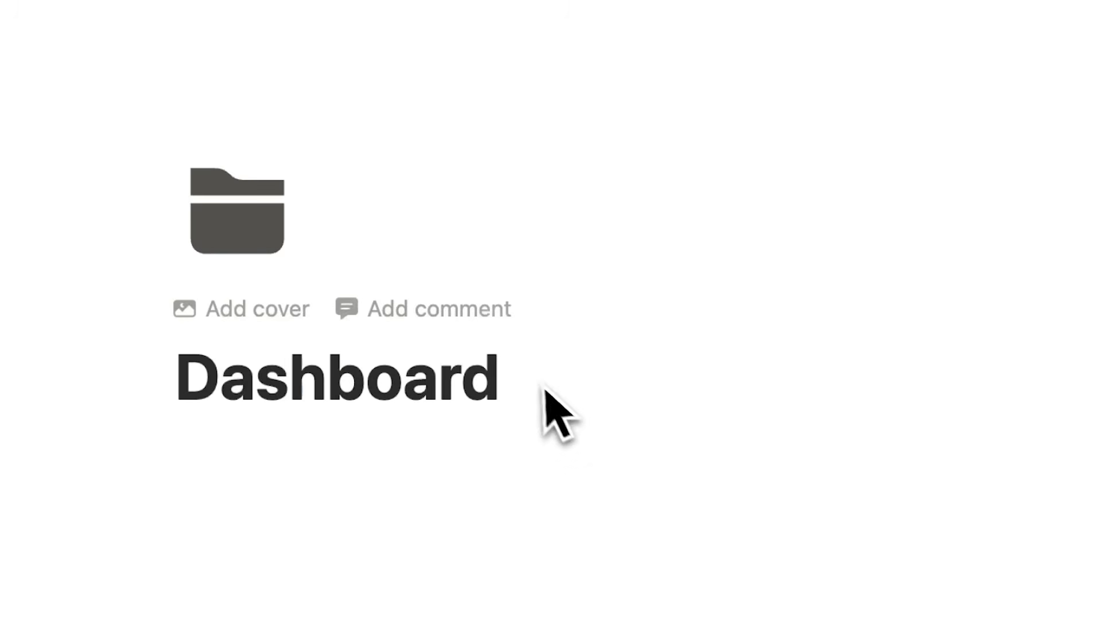
left_click_drag(543, 383, 109, 384)
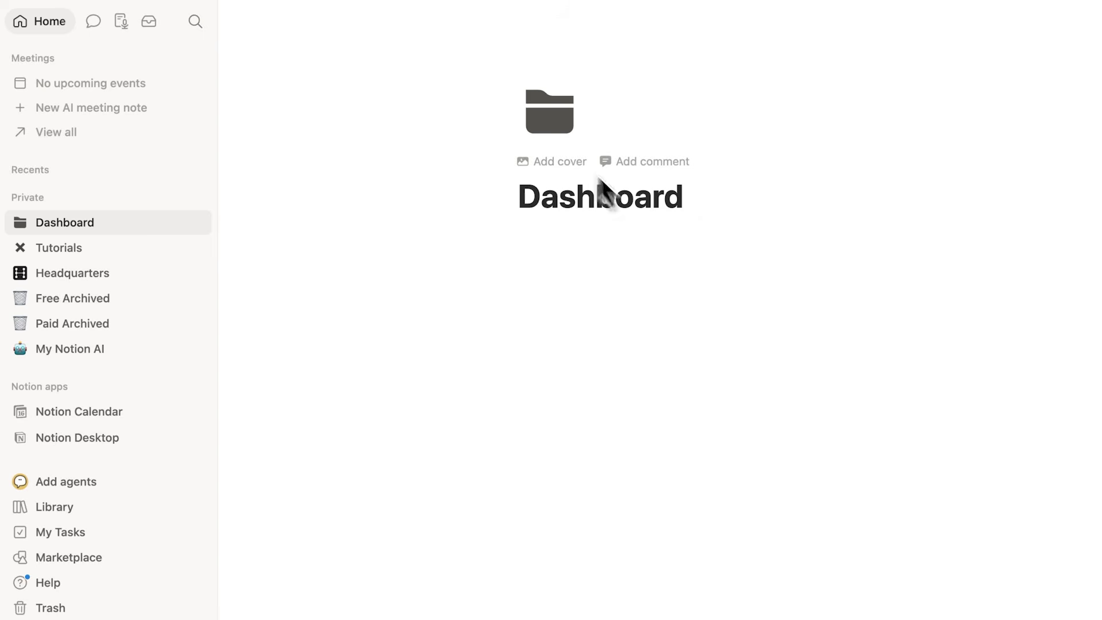
Step: Add a landscape painting as the cover image of the Dashboard page
left_click_drag(525, 205, 715, 201)
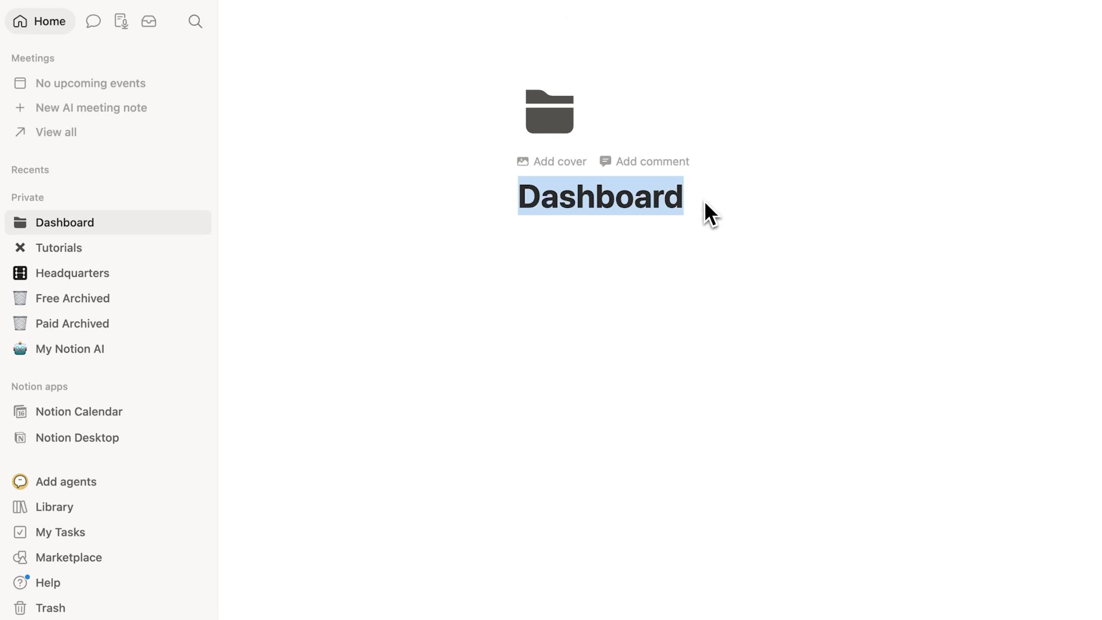
left_click(694, 206)
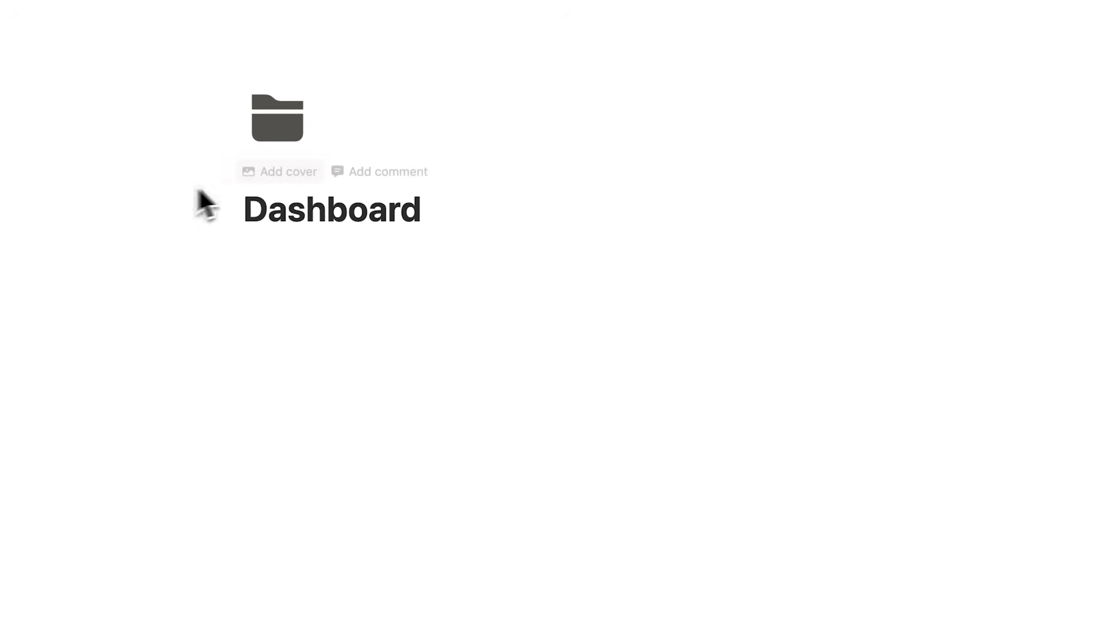
left_click(262, 177)
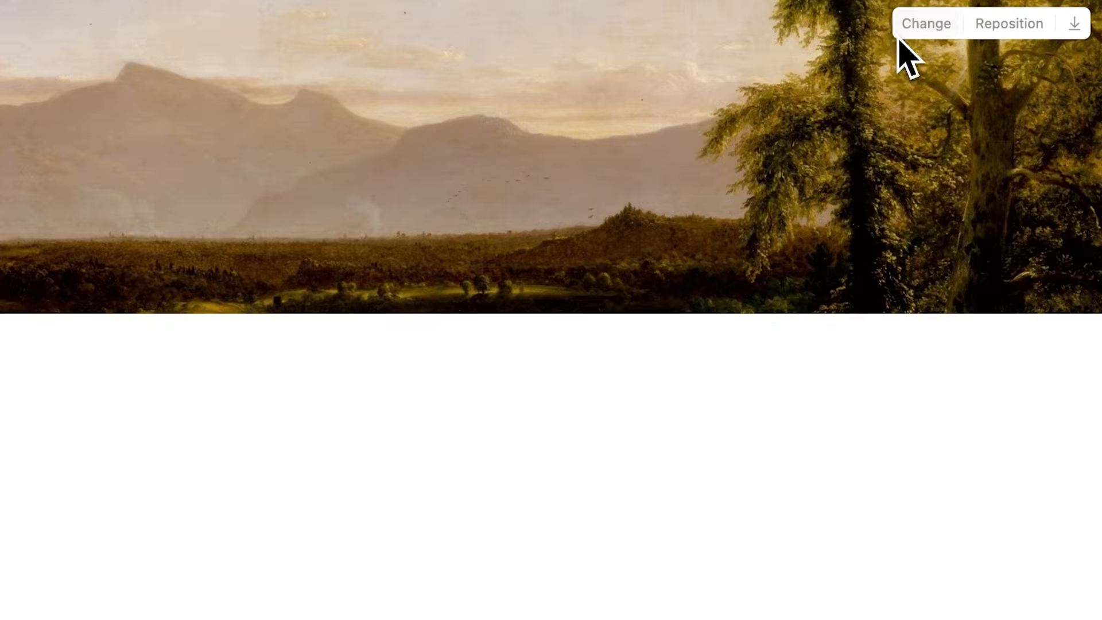
left_click(900, 35)
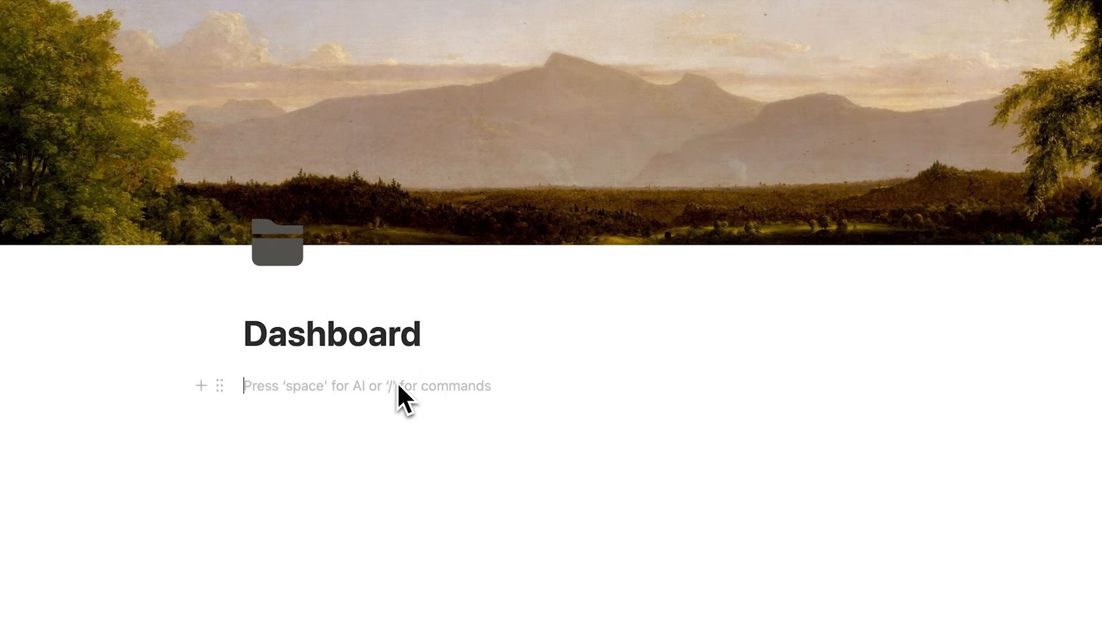
Step: Insert an untitled sub-page in the body of the Dashboard page
key("Return")
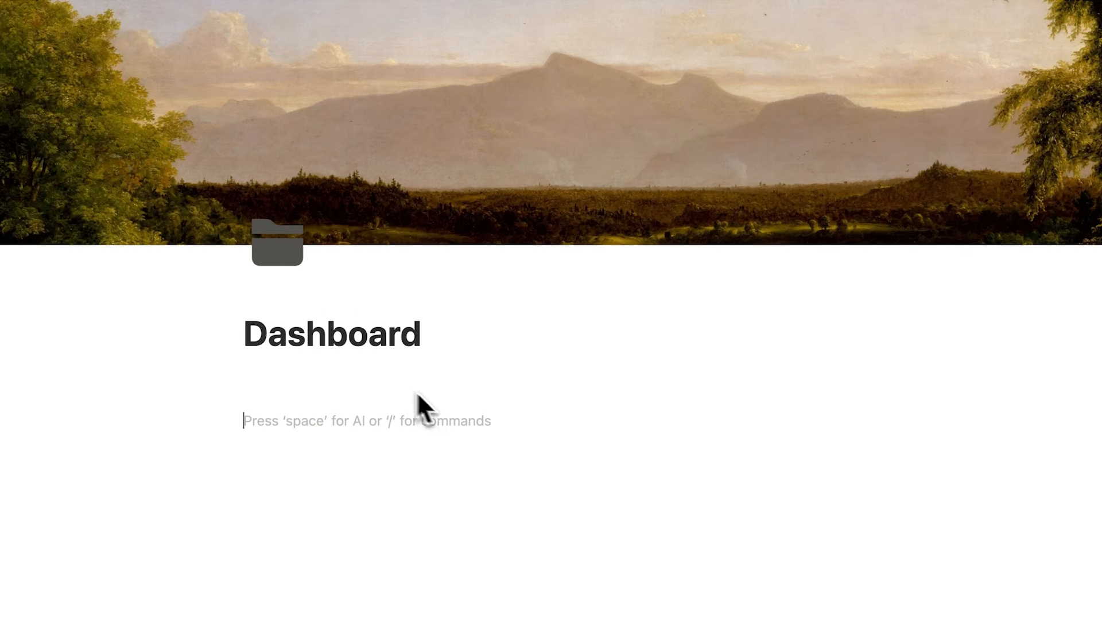
left_click_drag(428, 338, 219, 343)
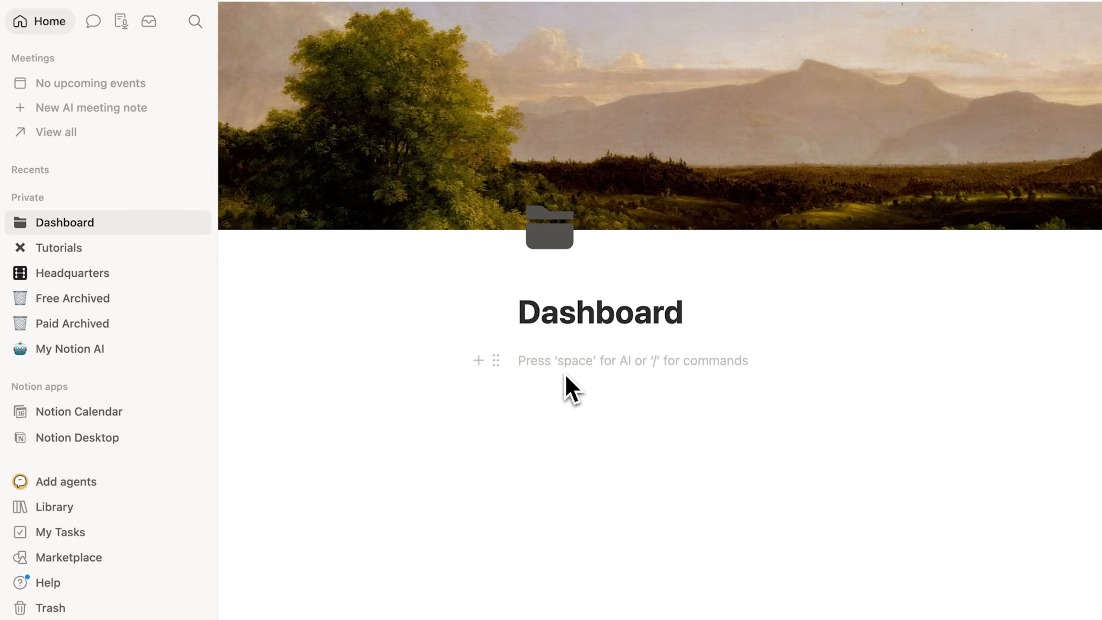
type("/")
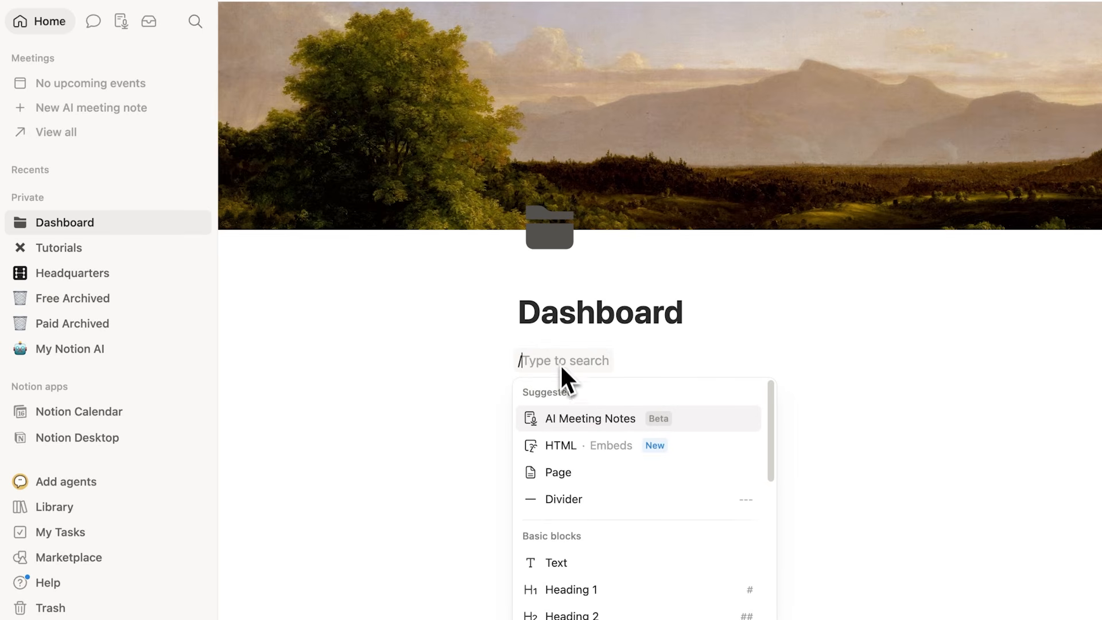
type("page")
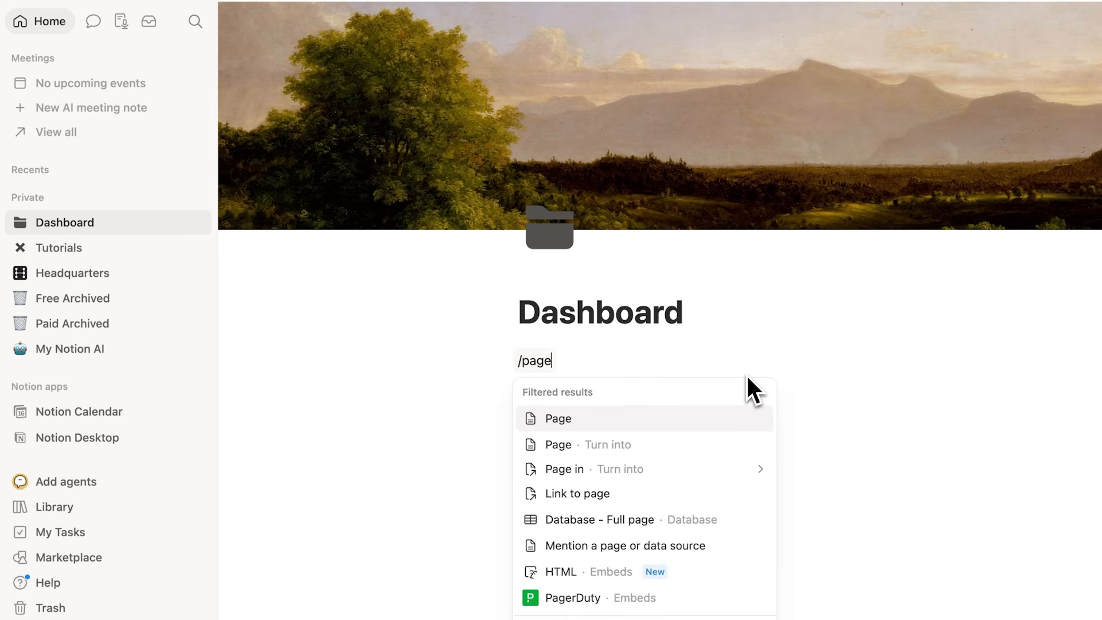
left_click(584, 418)
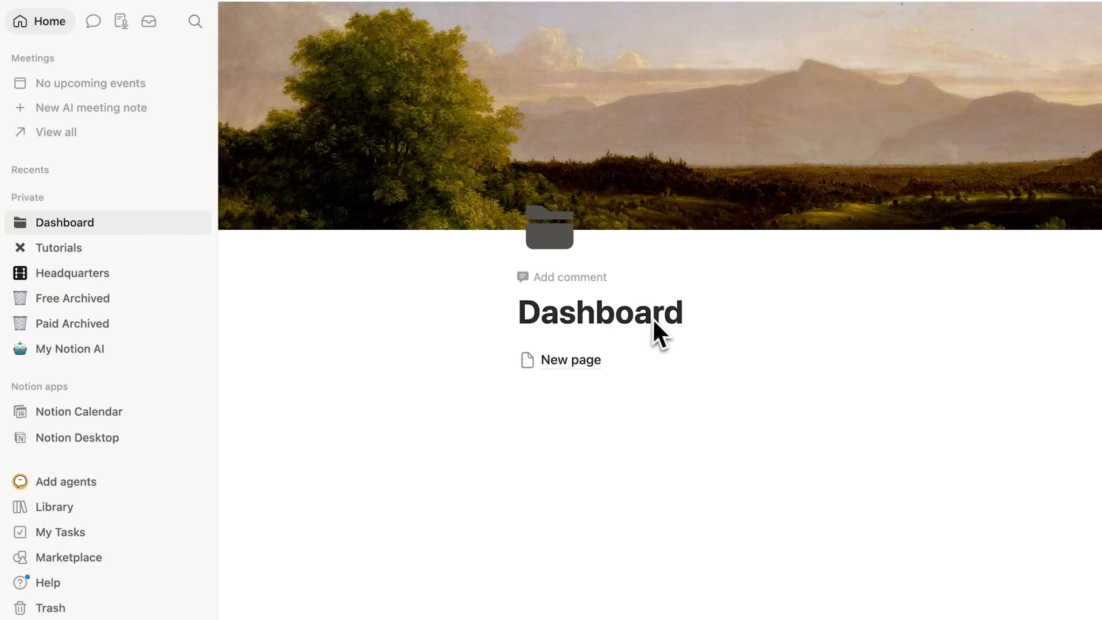
mouse_move(565, 370)
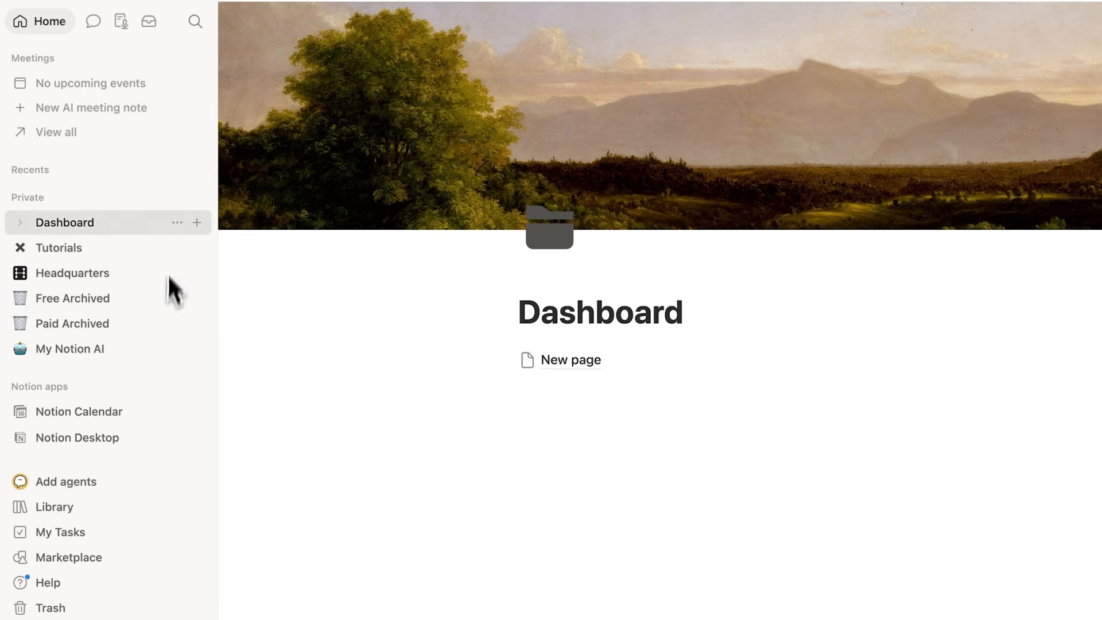
left_click_drag(571, 330, 712, 322)
left_click(712, 320)
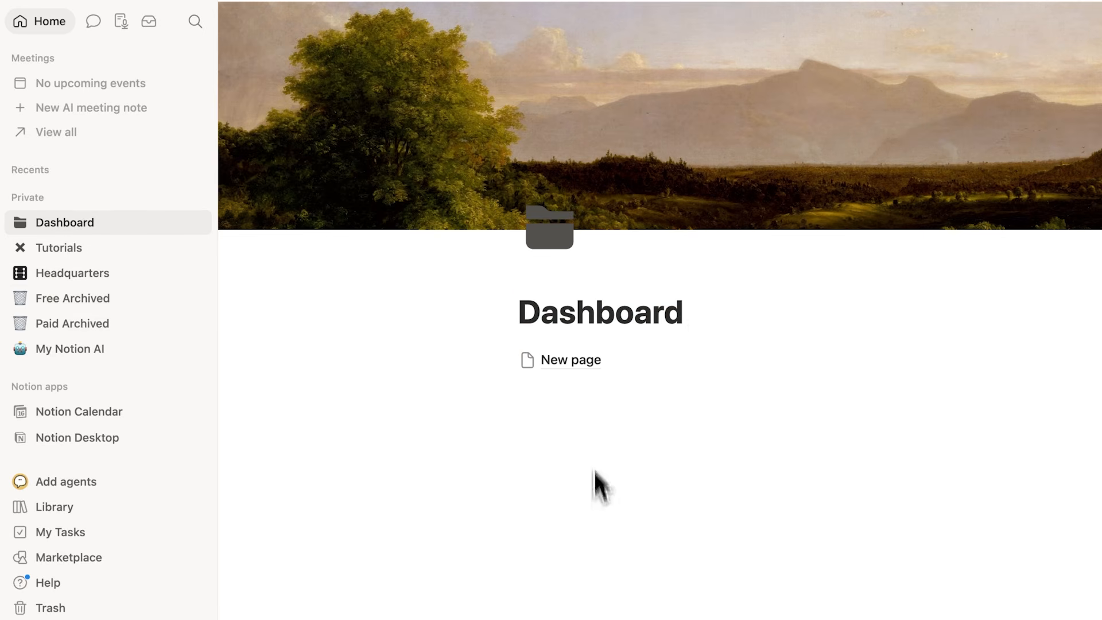
Step: Insert a second untitled sub-page below the first one on the Dashboard page
left_click(565, 389)
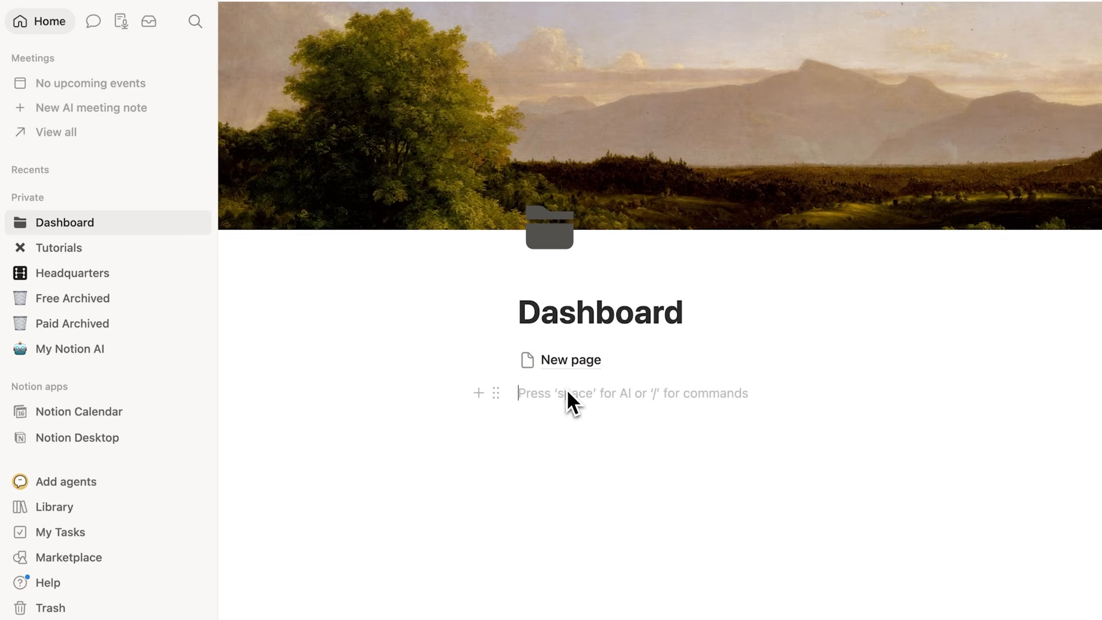
type("/page")
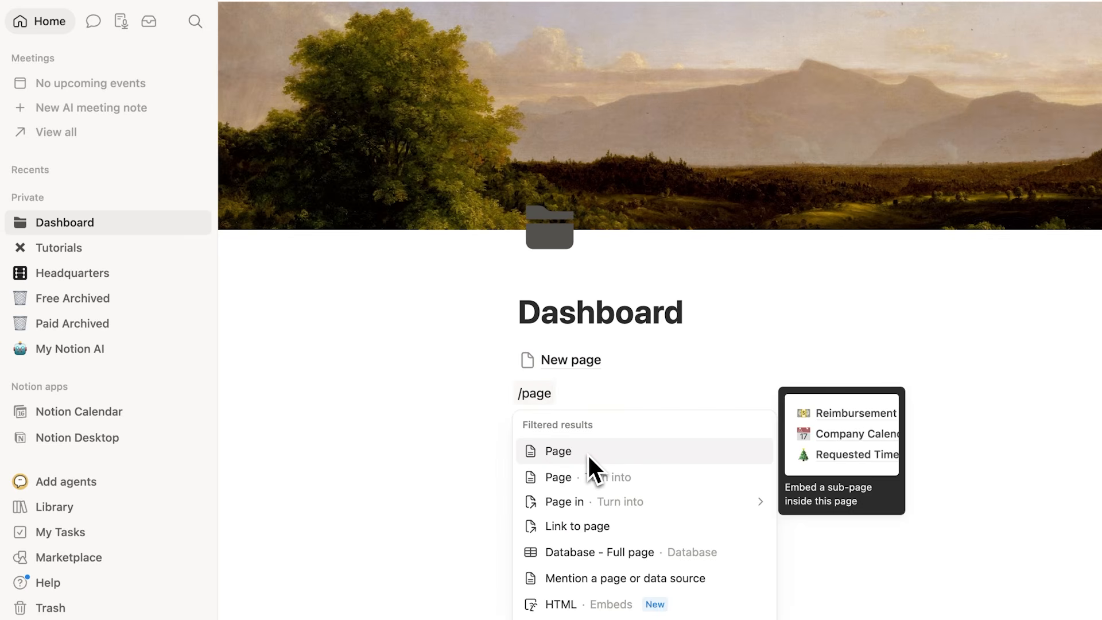
left_click(588, 453)
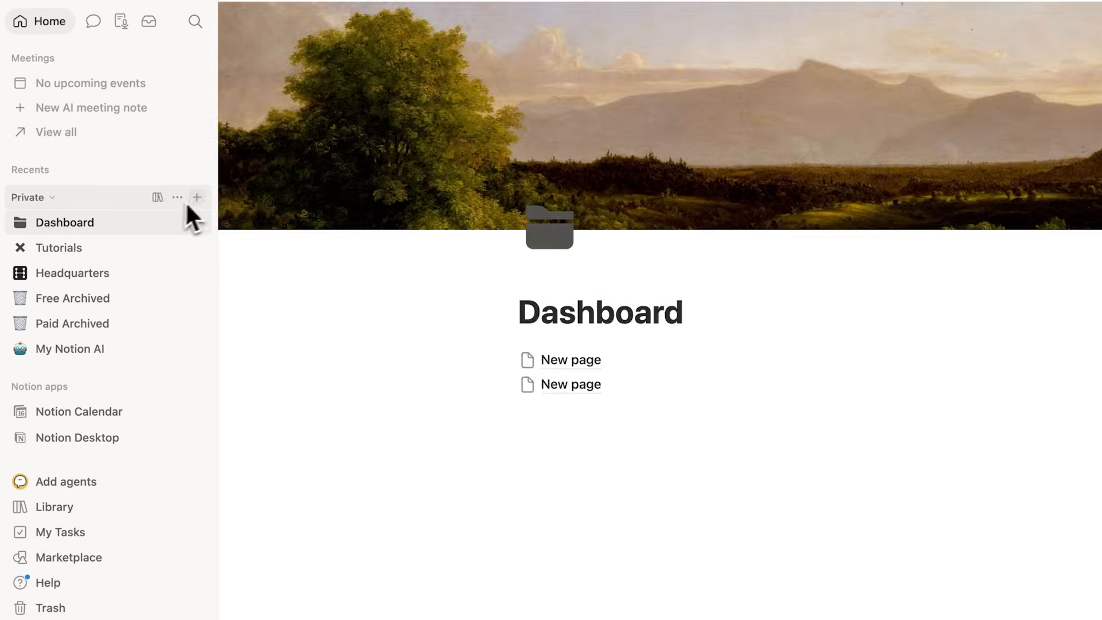
Step: Create two new private pages titled "Tasks" and "Projects"
left_click(486, 58)
type("Tasks")
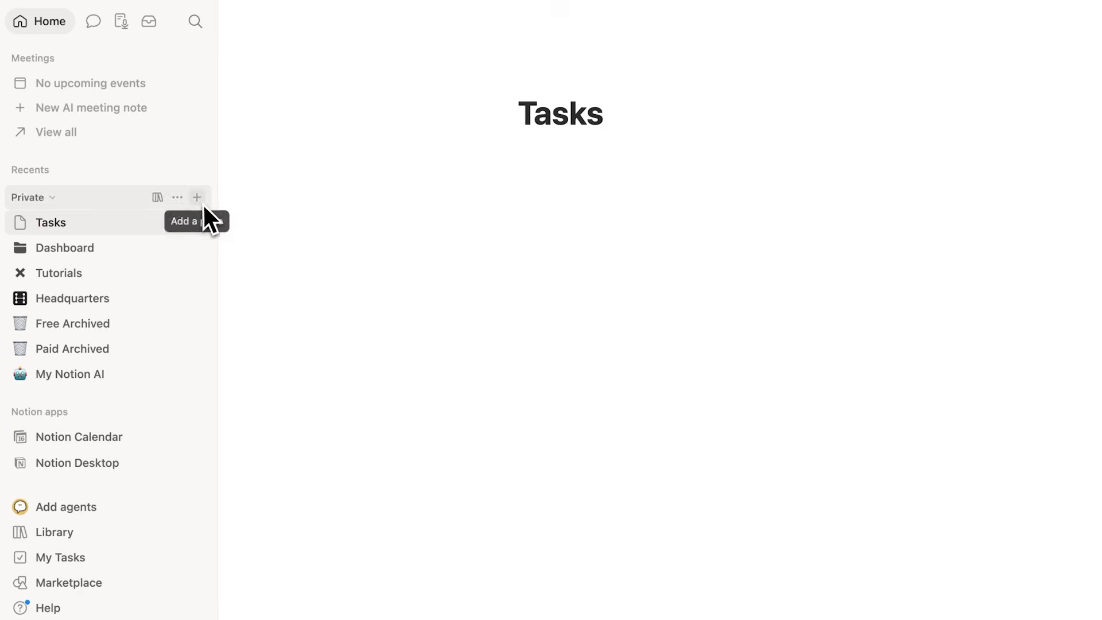
left_click(200, 199)
type("Projects")
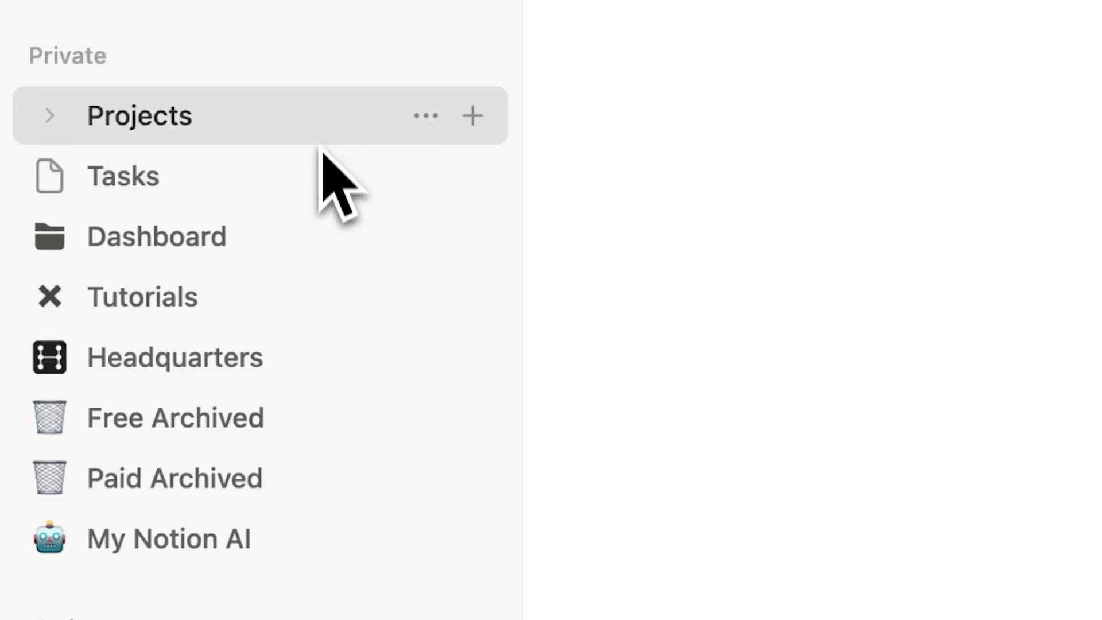
Step: Open the Dashboard page and move the Tasks and Projects pages into its body, with Tasks above Projects
left_click(305, 218)
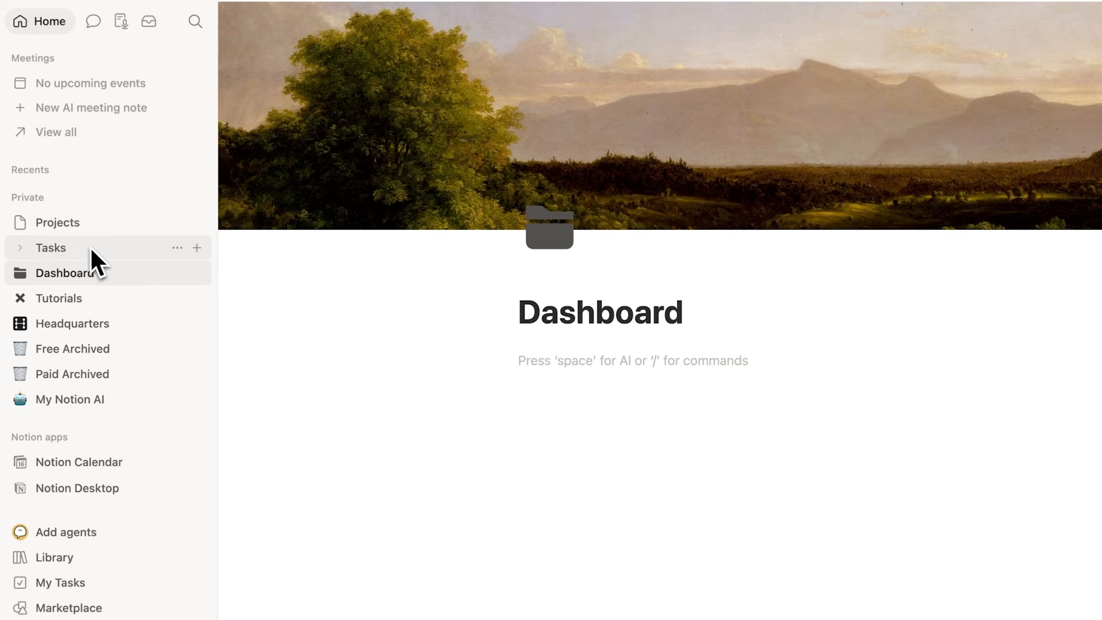
left_click_drag(80, 248, 600, 355)
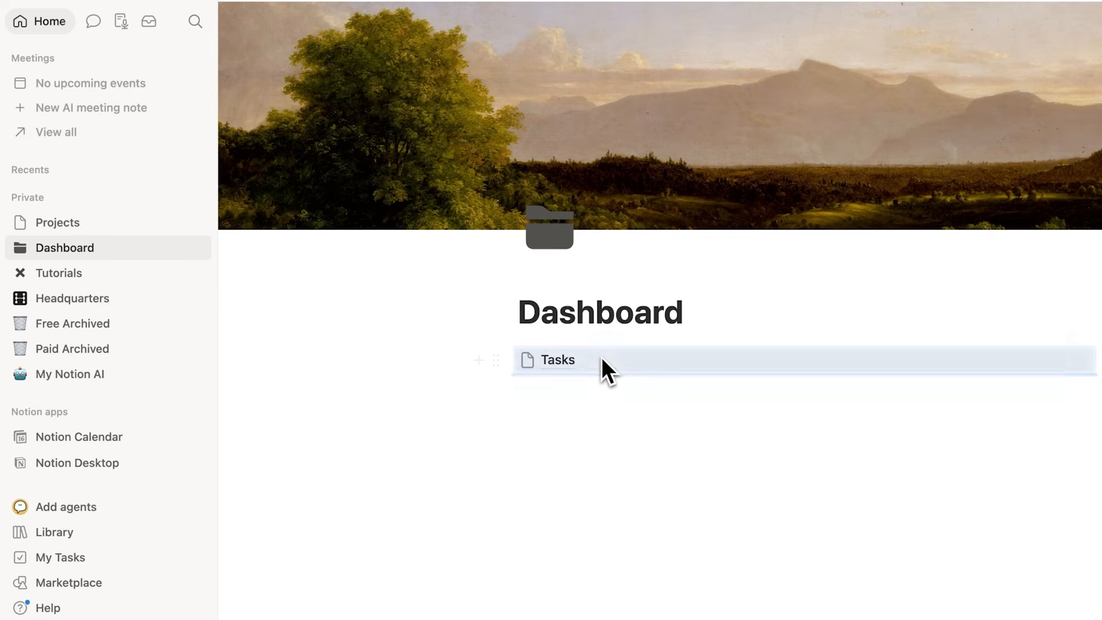
left_click_drag(25, 229, 563, 387)
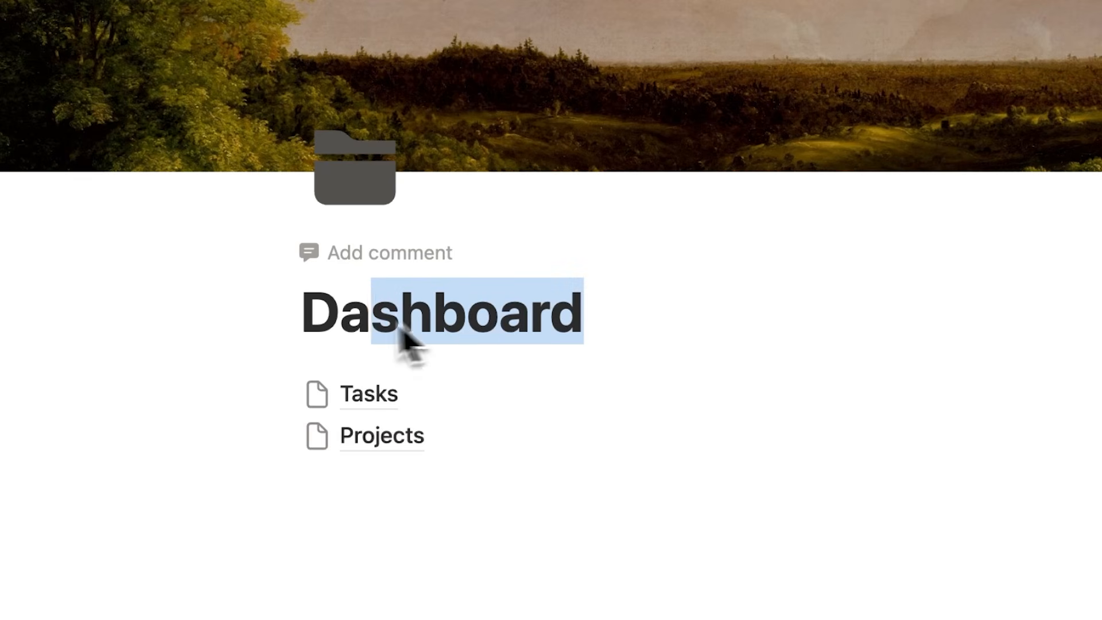
left_click_drag(403, 332, 316, 328)
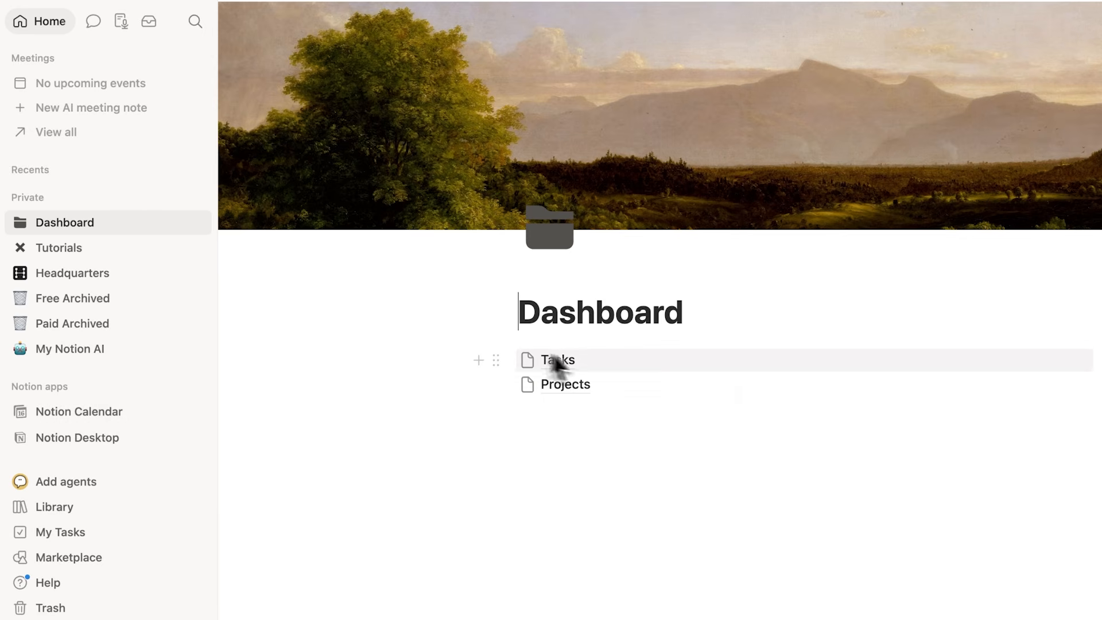
Step: Add the Tasks page to the favorites with the checkmark circle icon, and return to the Dashboard page
left_click(605, 364)
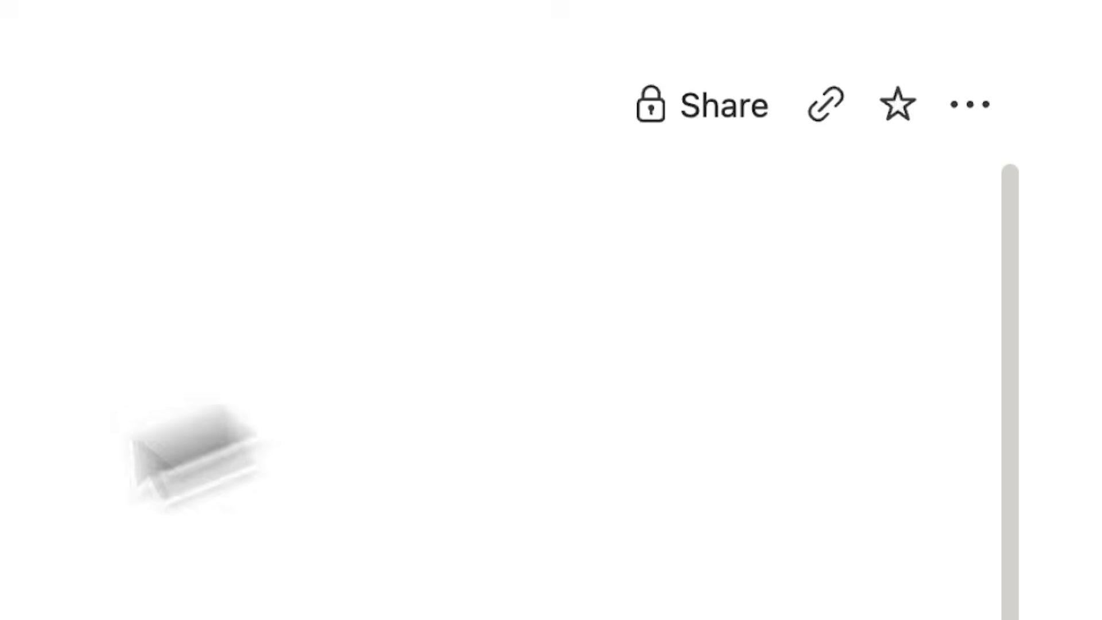
left_click(1056, 19)
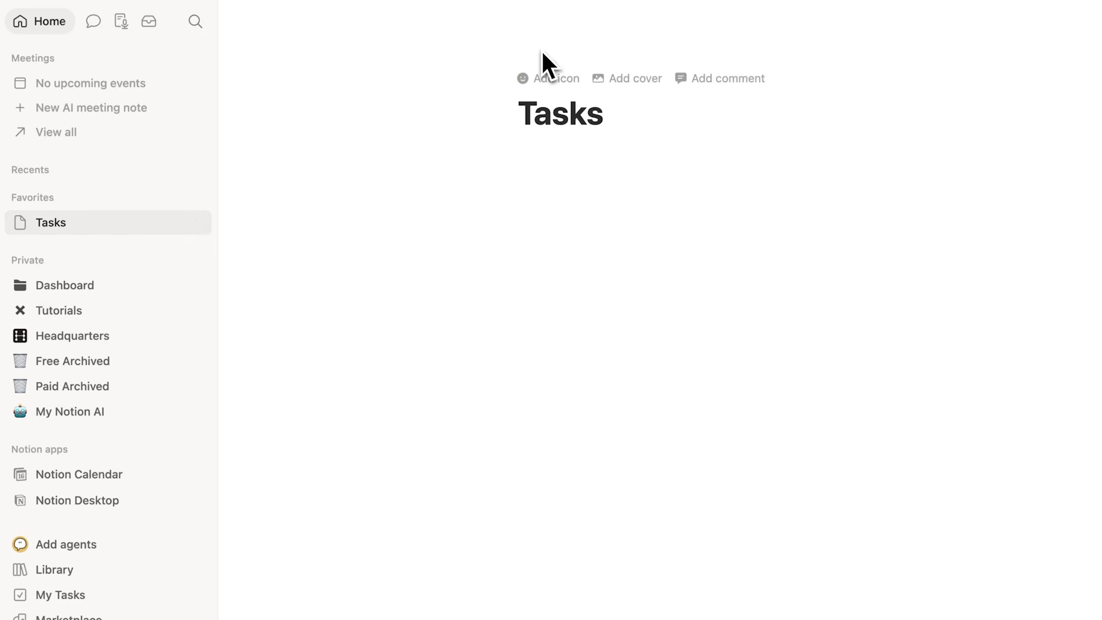
left_click(541, 84)
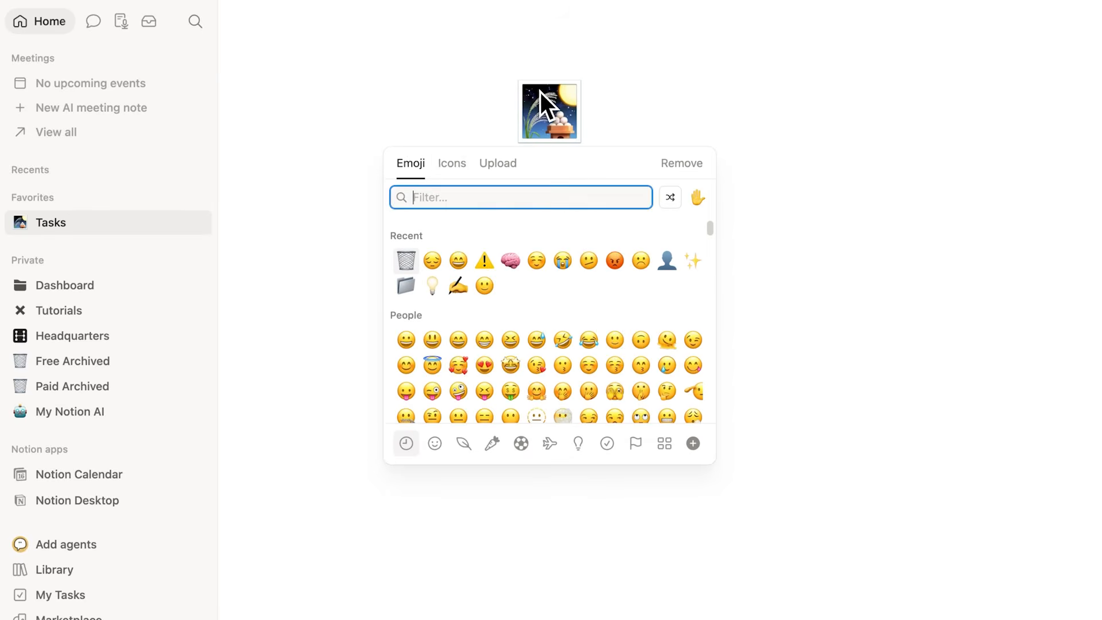
left_click(451, 163)
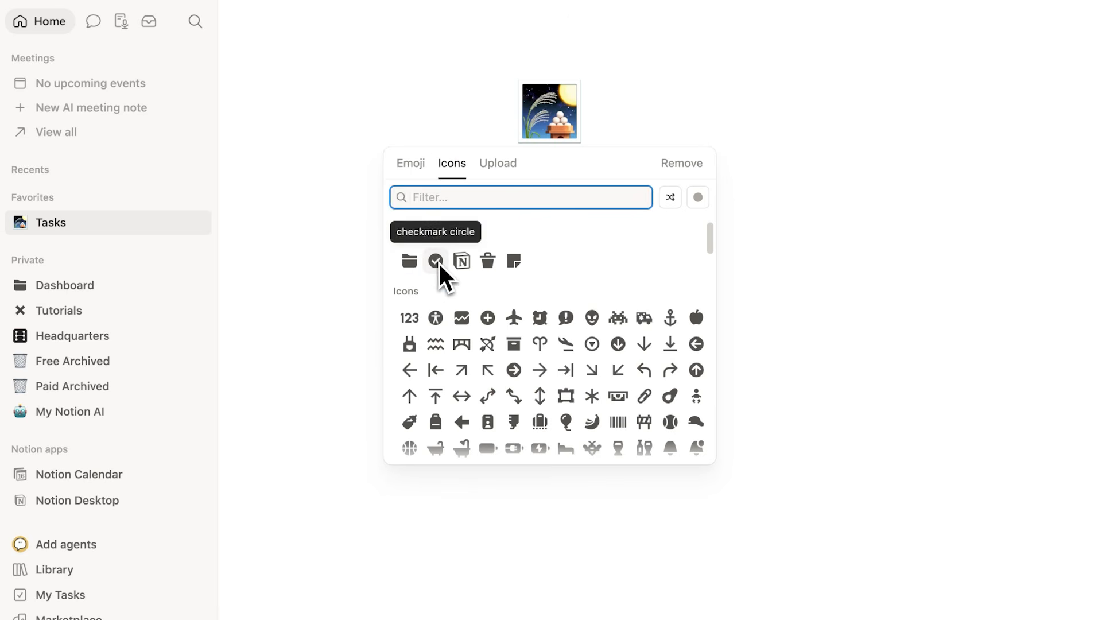
mouse_move(439, 263)
left_click(437, 287)
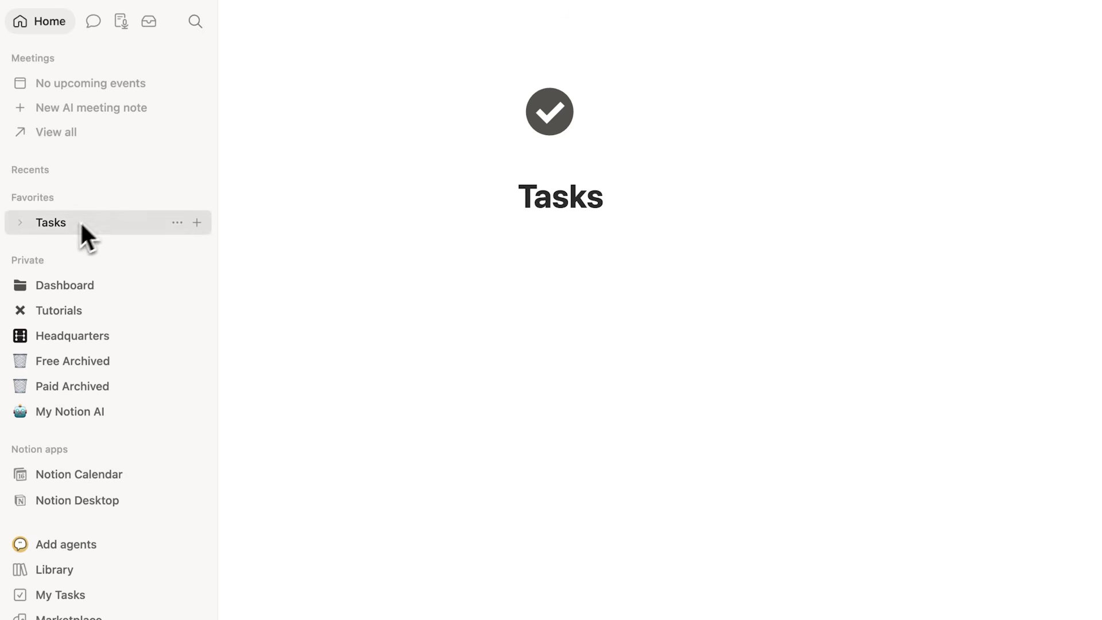
left_click(98, 293)
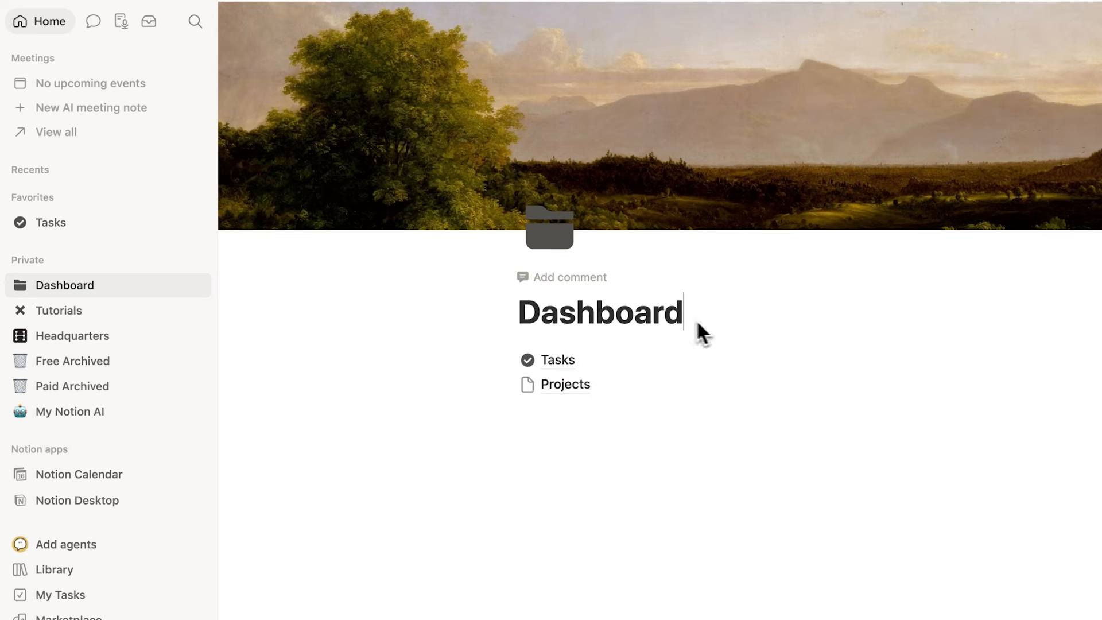
left_click_drag(697, 319, 519, 315)
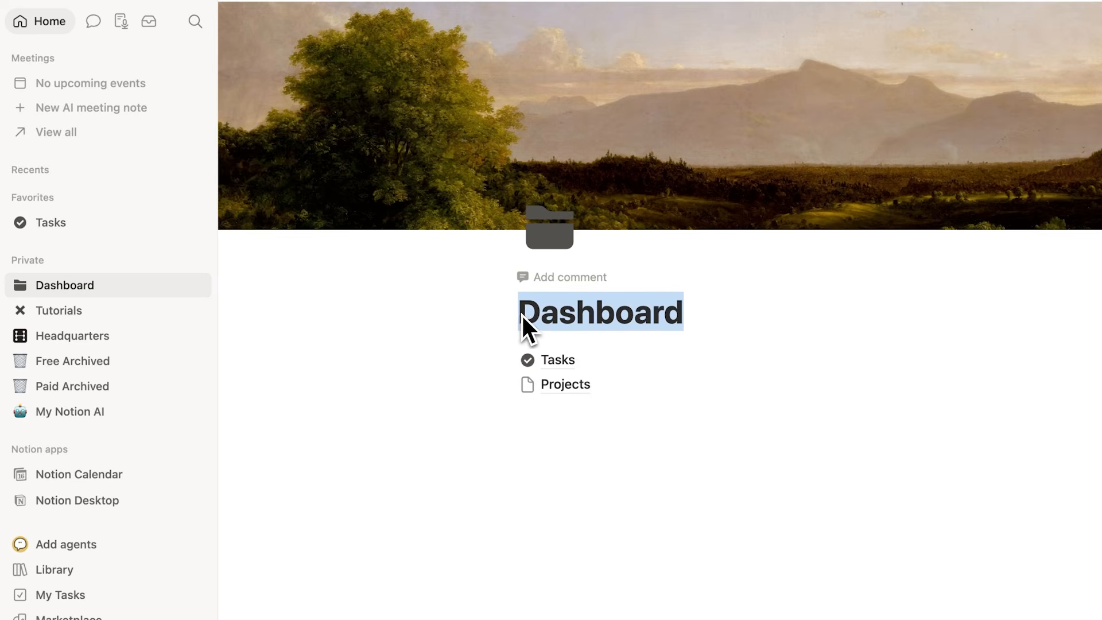
left_click(521, 314)
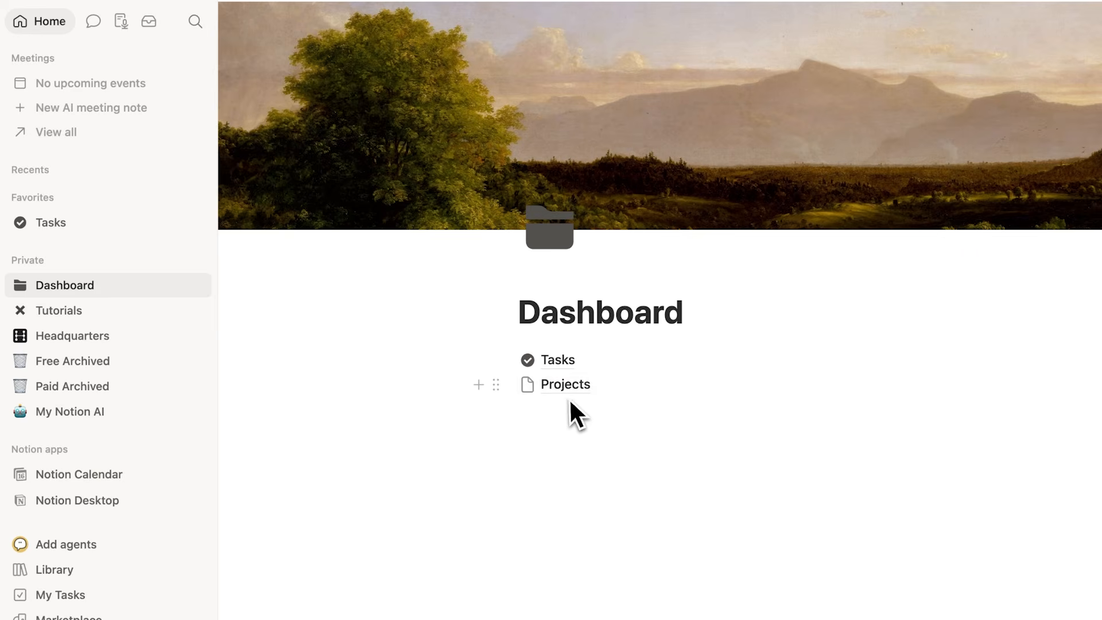
mouse_move(572, 392)
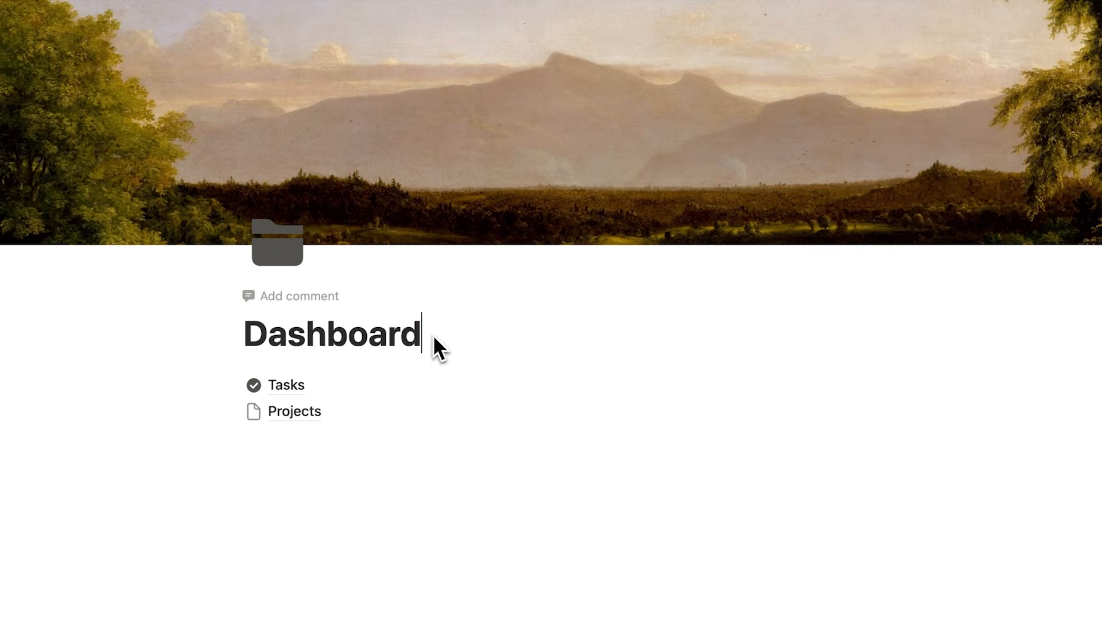
left_click_drag(433, 335, 219, 331)
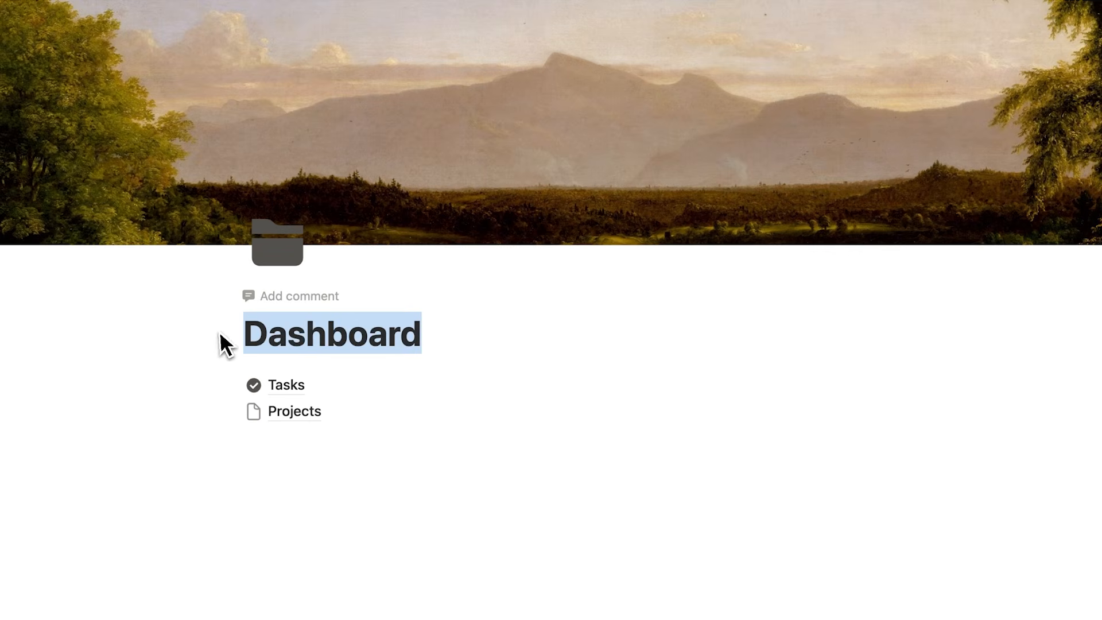
left_click(211, 336)
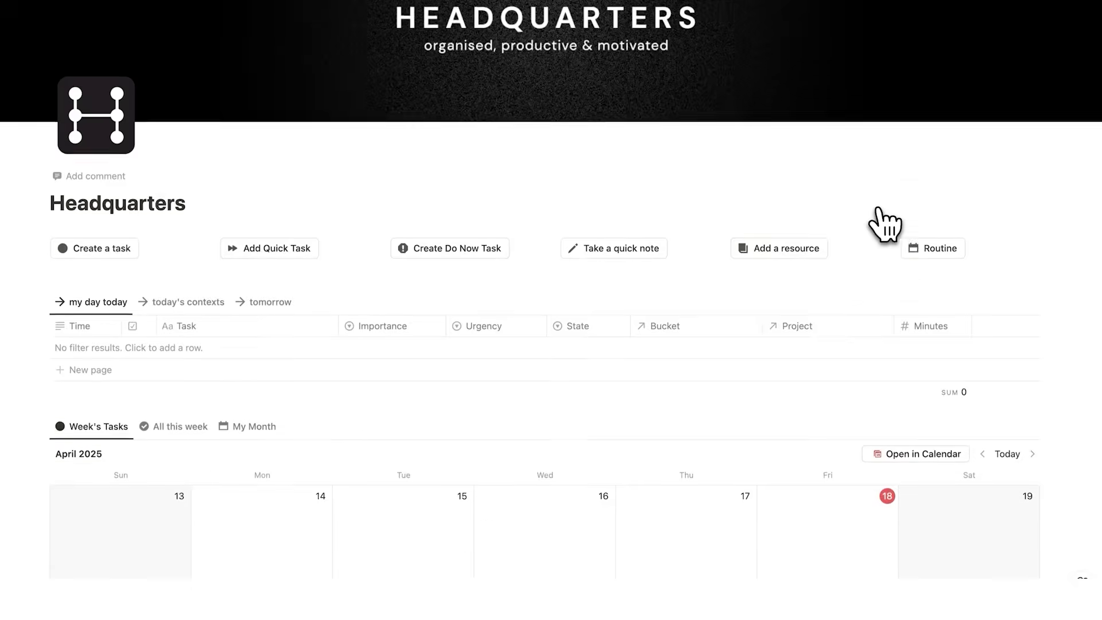
Step: Look through the finished dashboard template's workspaces, its Job life bucket and its Time Track page
scroll(878, 224, "down", 8)
scroll(884, 225, "down", 8)
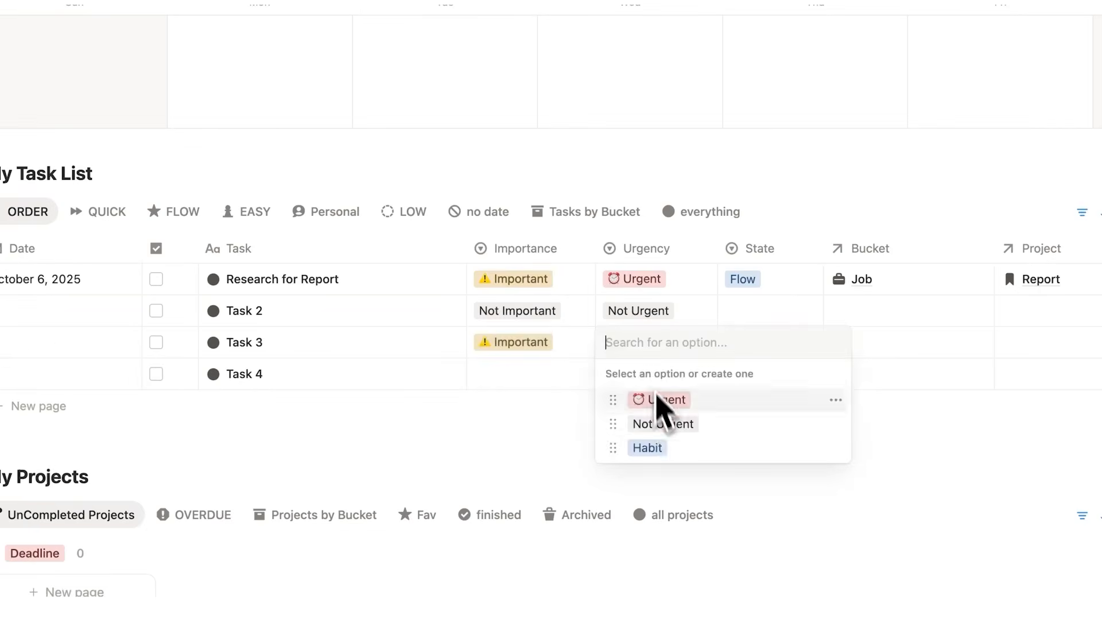
left_click(660, 422)
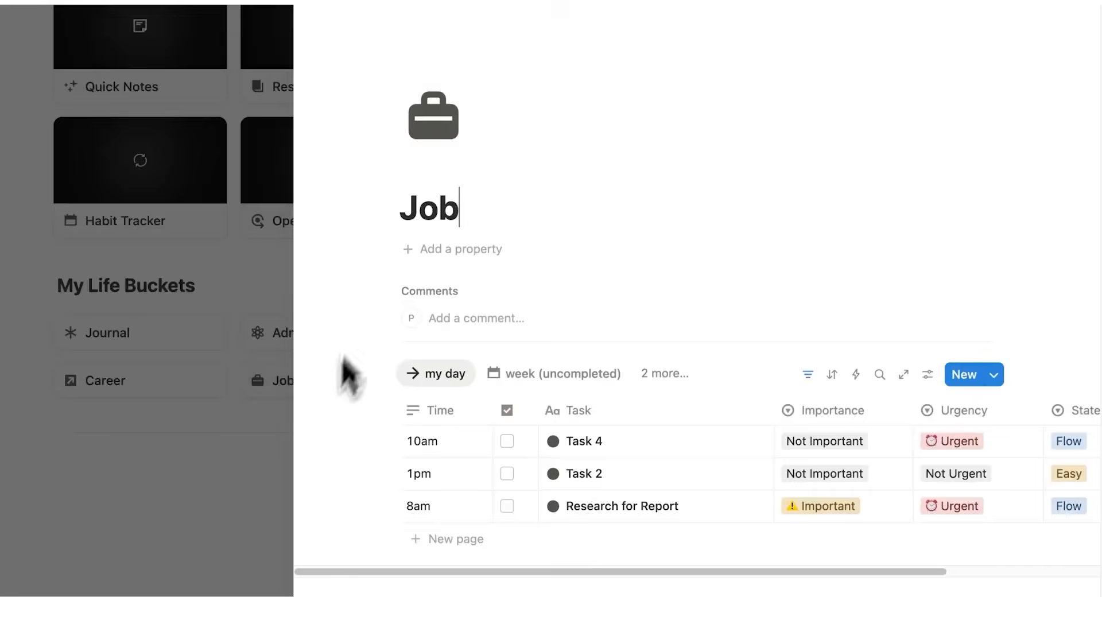
left_click(303, 46)
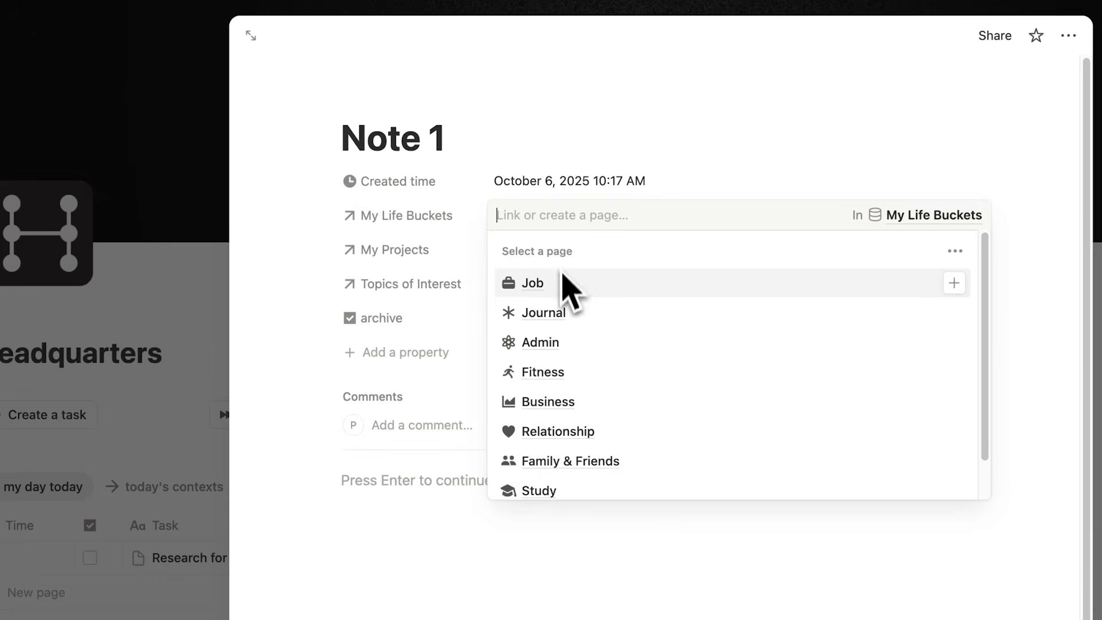
left_click(566, 278)
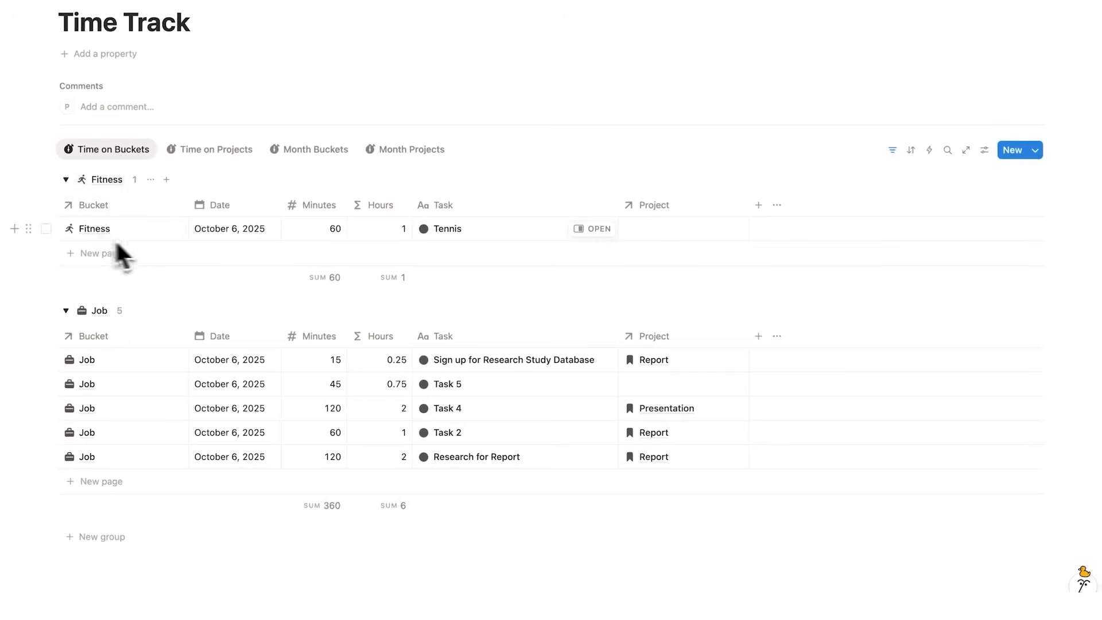
Step: Link the Report project to the Job life bucket and set its status to Deadline
left_click(570, 239)
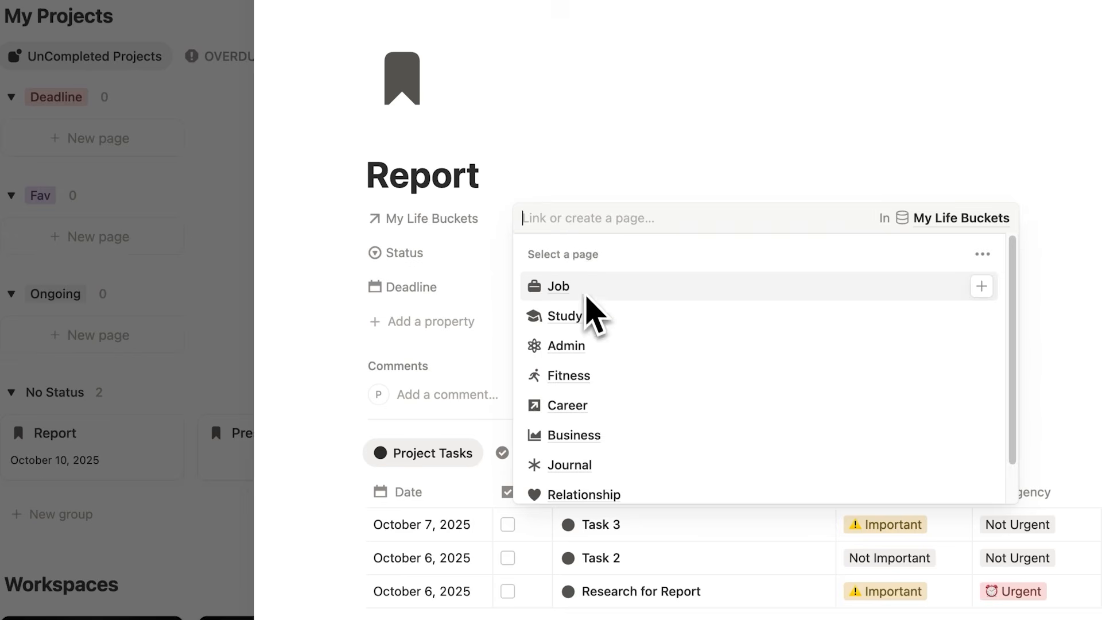
left_click(586, 294)
left_click(422, 290)
left_click(569, 252)
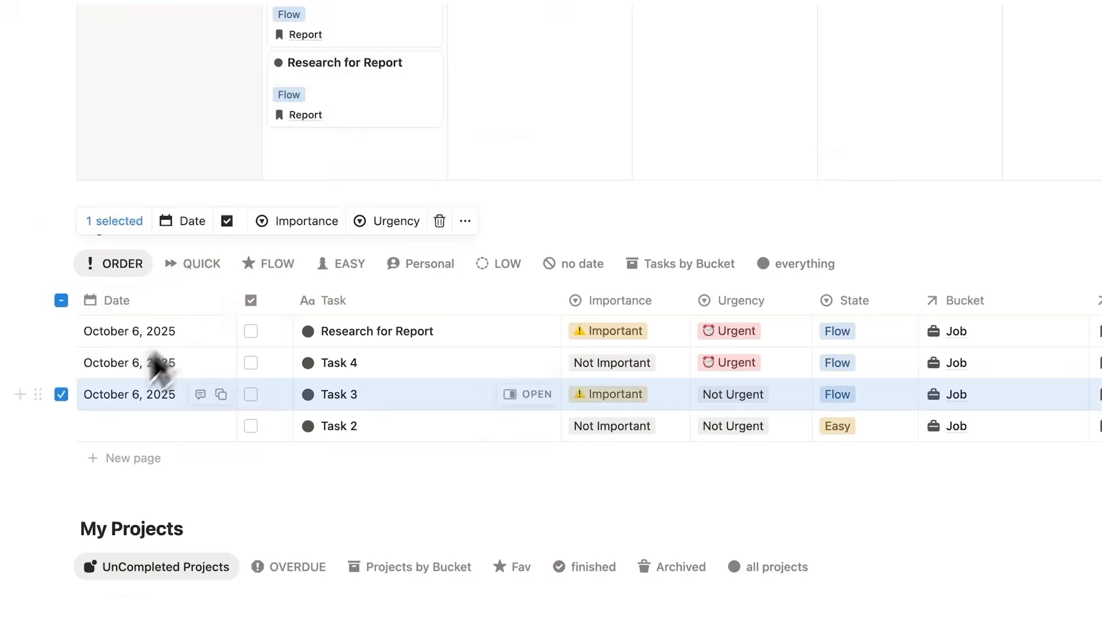
left_click_drag(160, 391, 526, 135)
Step: Review the template's task list and projects, including the Report project's tasks, notes and bottlenecks
scroll(444, 364, "down", 1)
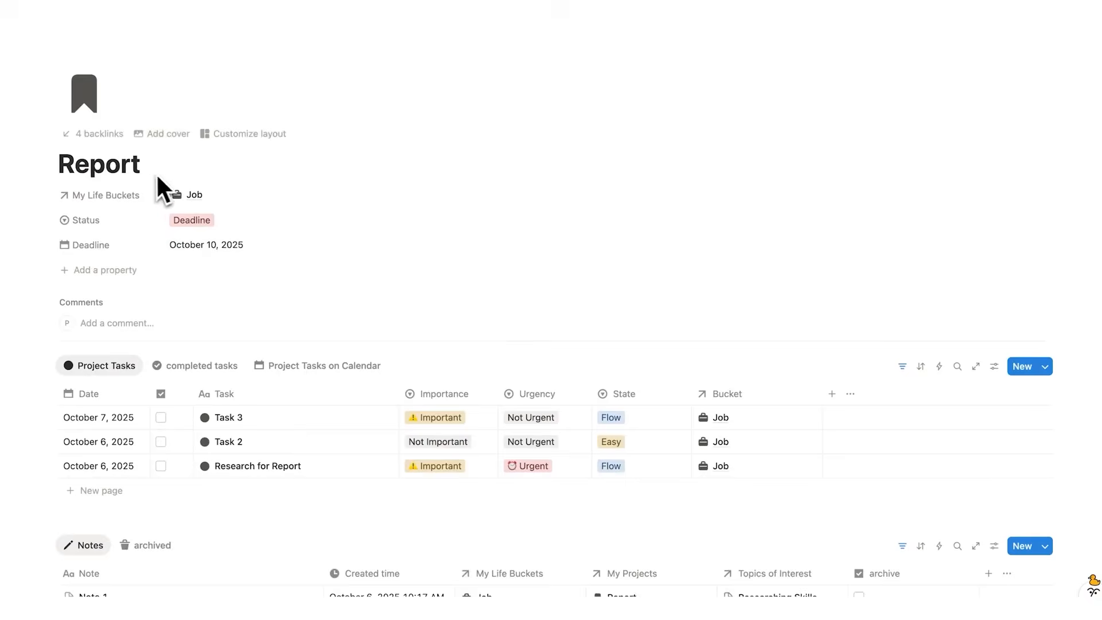
scroll(160, 179, "down", 4)
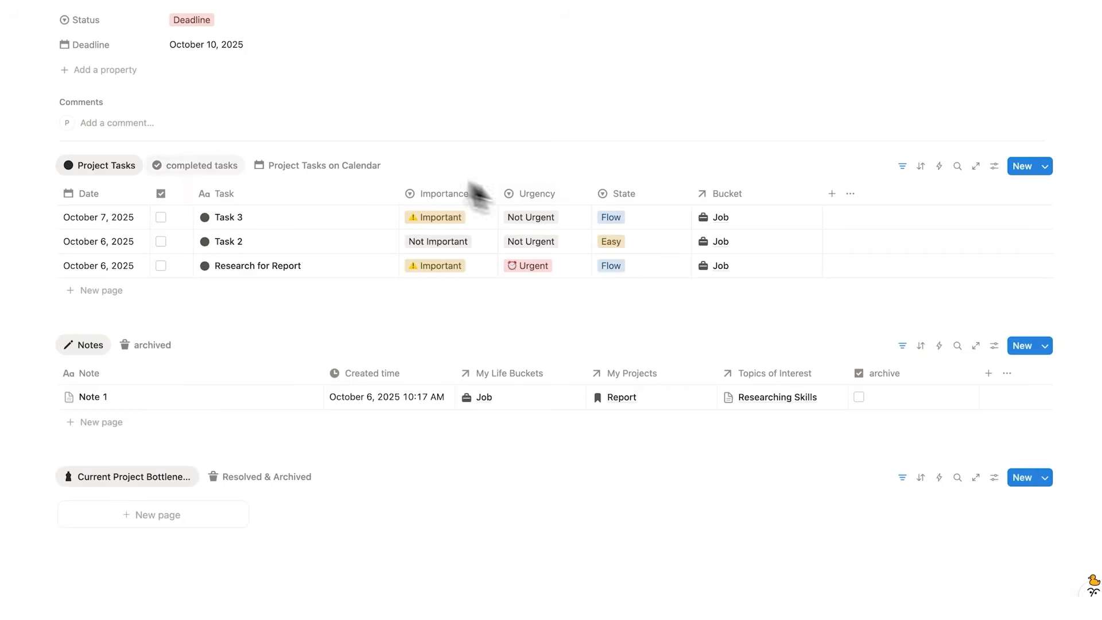
scroll(372, 234, "up", 3)
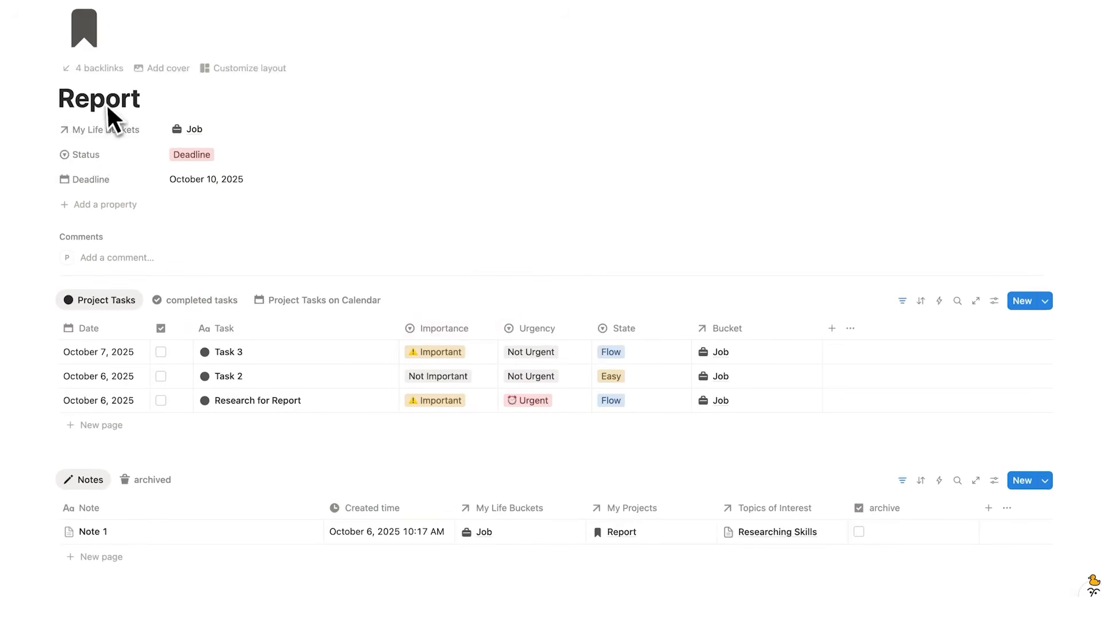
scroll(201, 163, "down", 5)
scroll(207, 247, "up", 6)
scroll(200, 172, "down", 6)
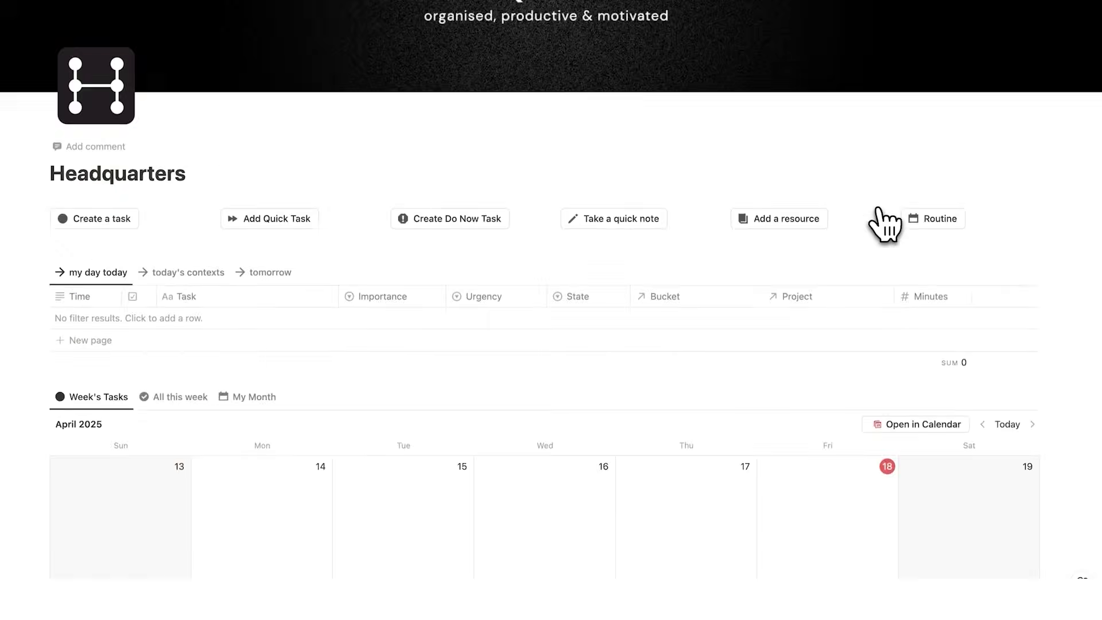
scroll(878, 210, "down", 8)
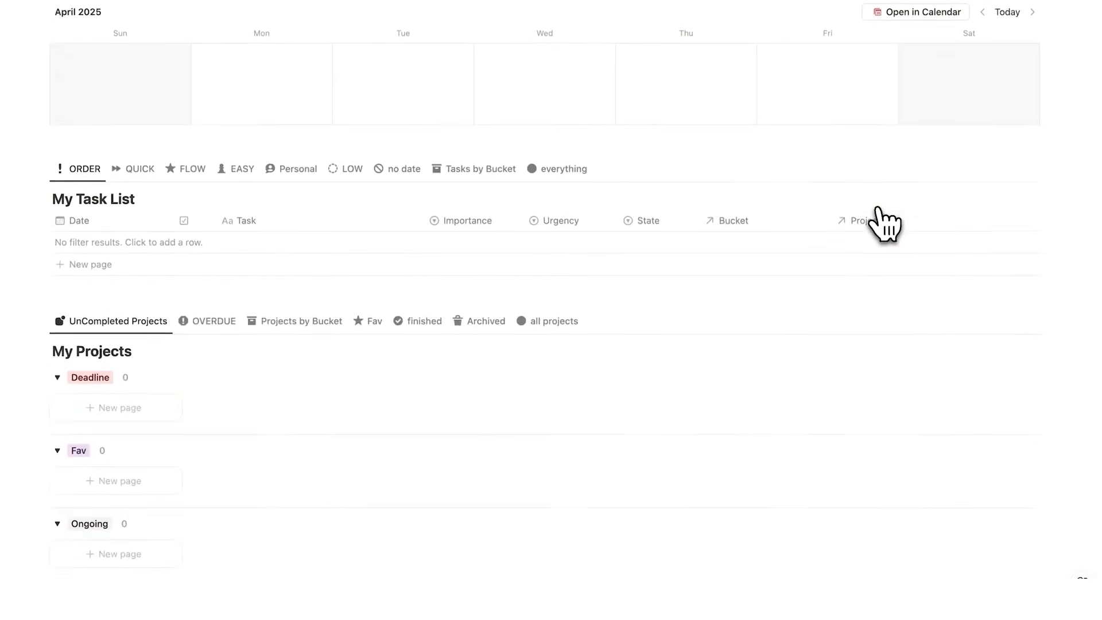
scroll(880, 225, "down", 8)
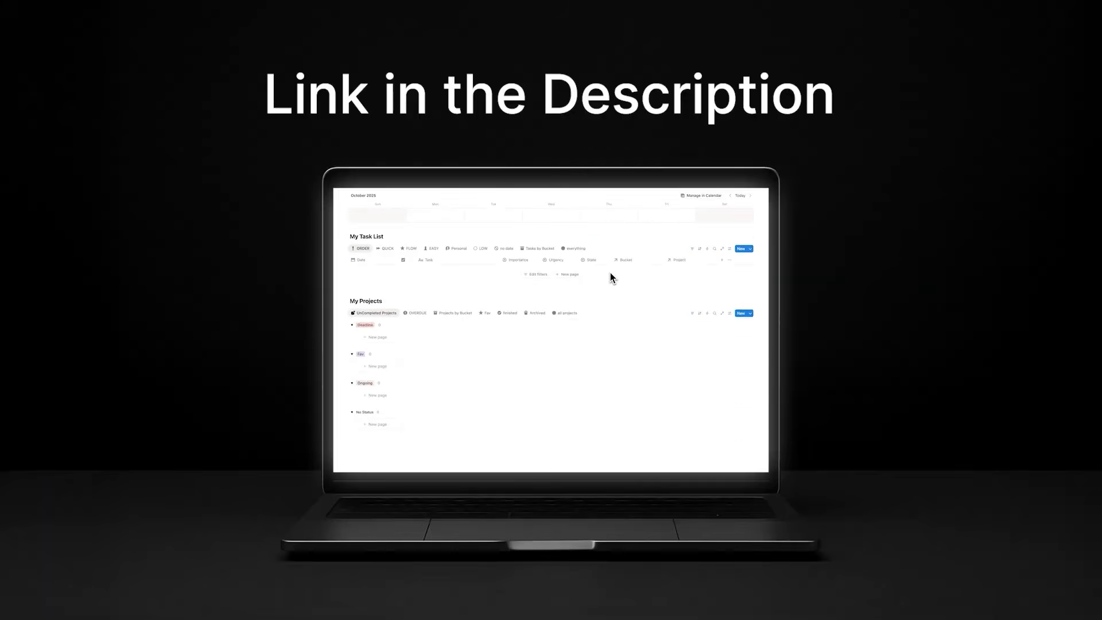
scroll(612, 278, "down", 3)
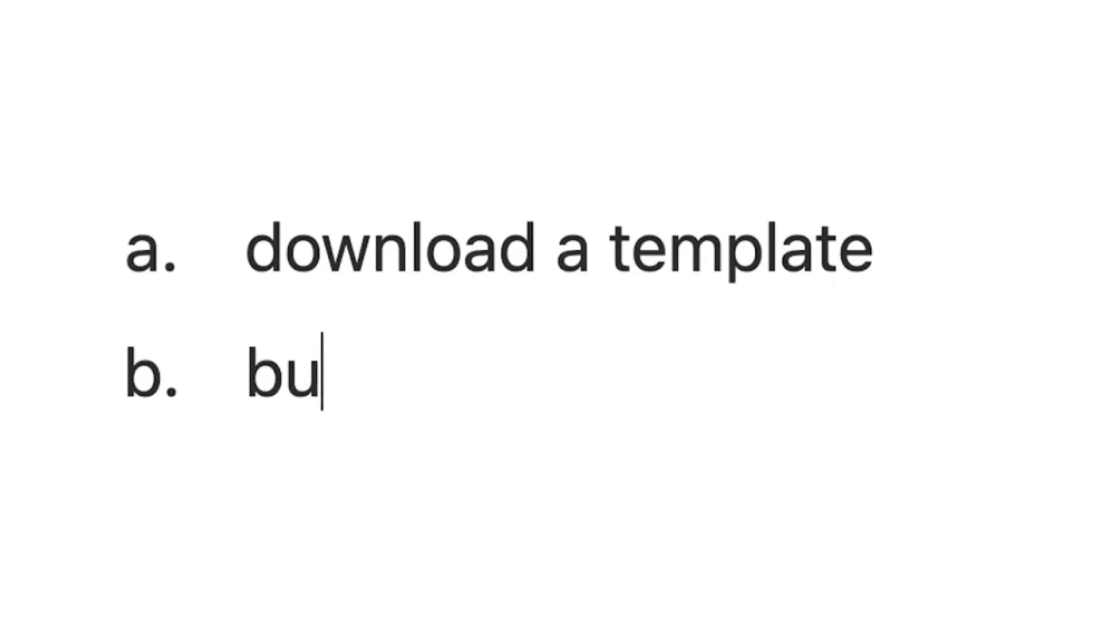
Step: Complete the second list item, below "download a template", as "build a dashboard"
type("ild a dashboa")
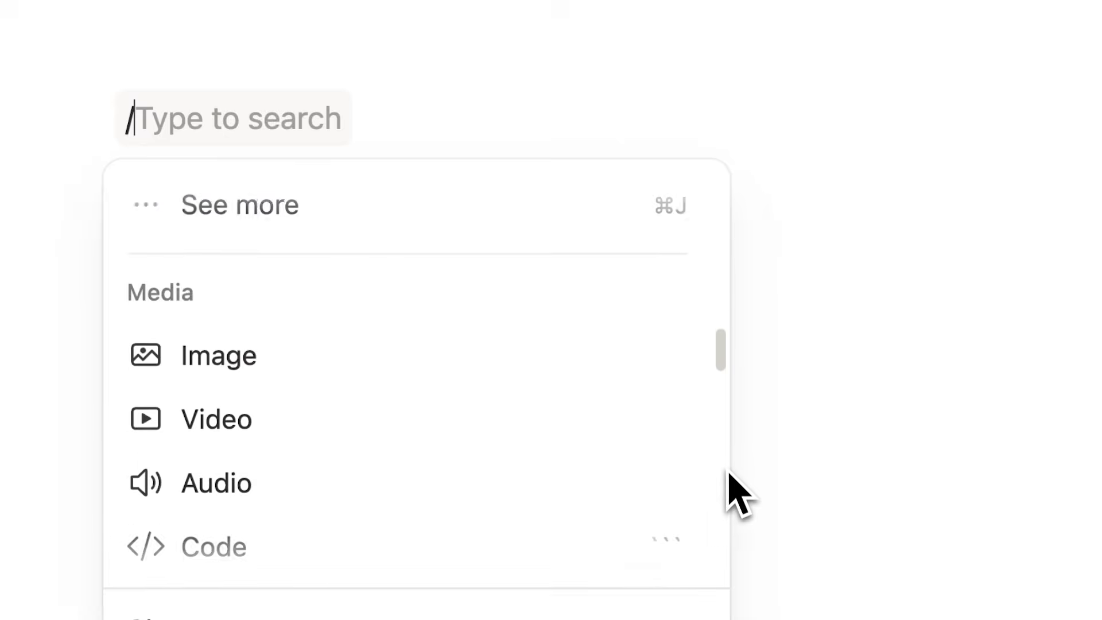
scroll(724, 497, "down", 5)
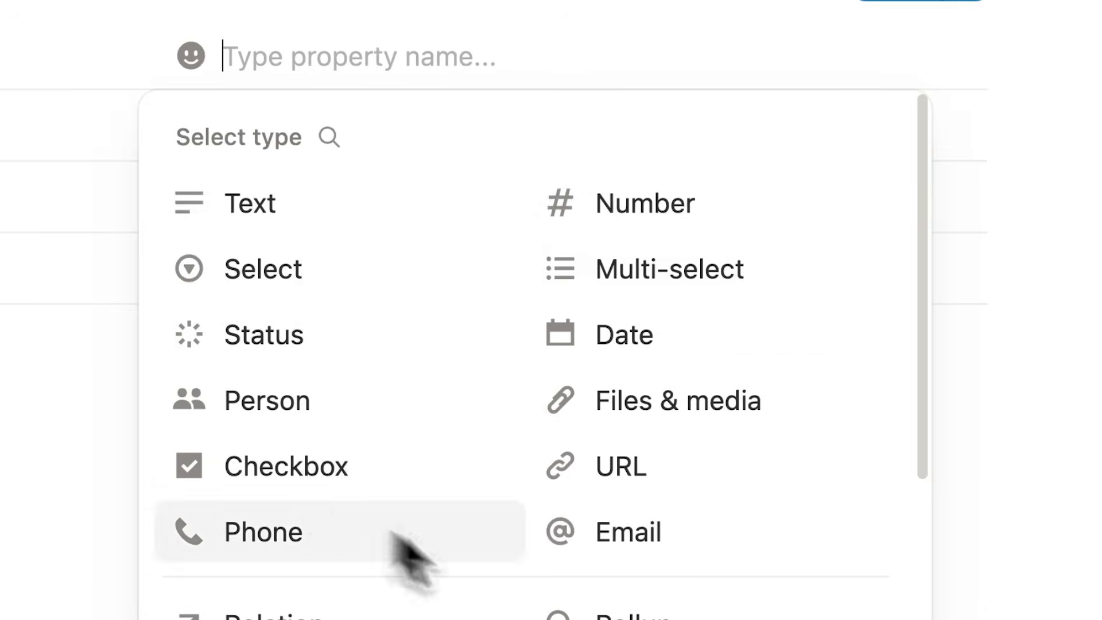
left_click(363, 150)
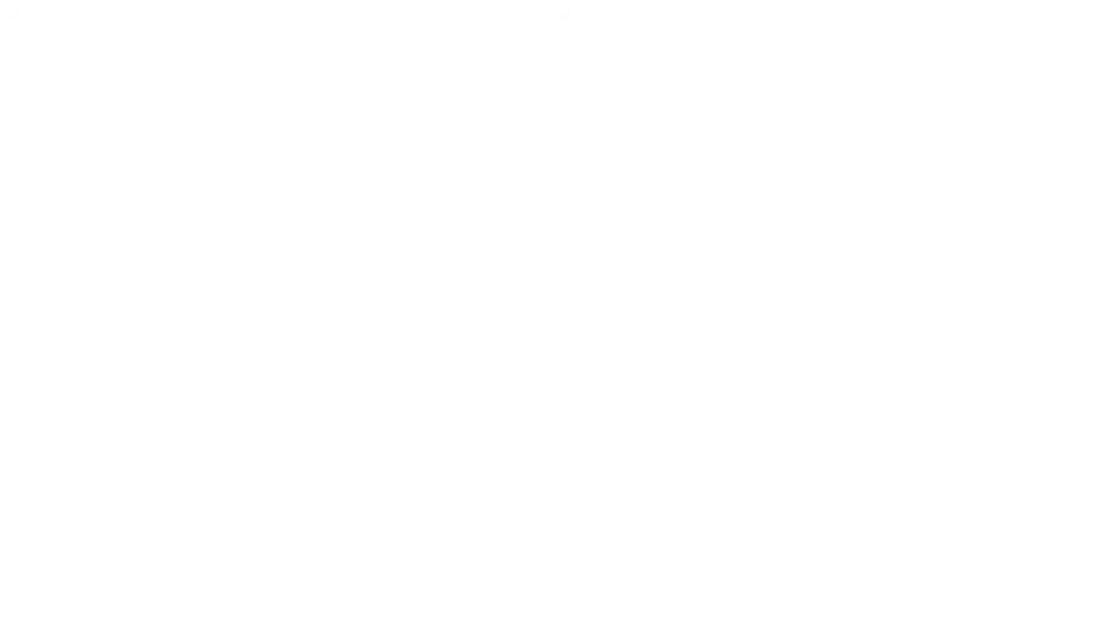